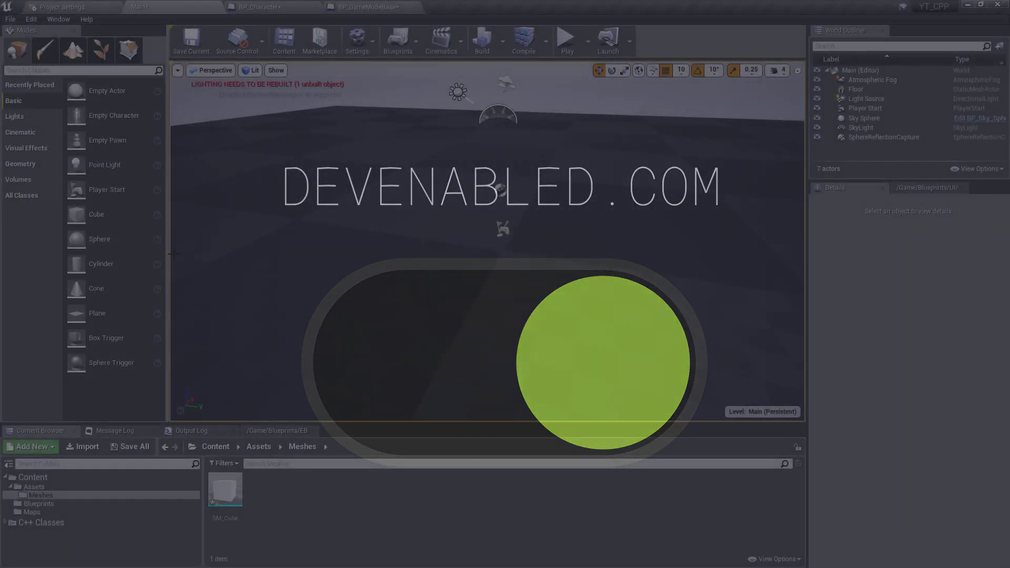
- Launch a Play In Editor session of the Main level to see the cube on the floor
left_click(562, 45)
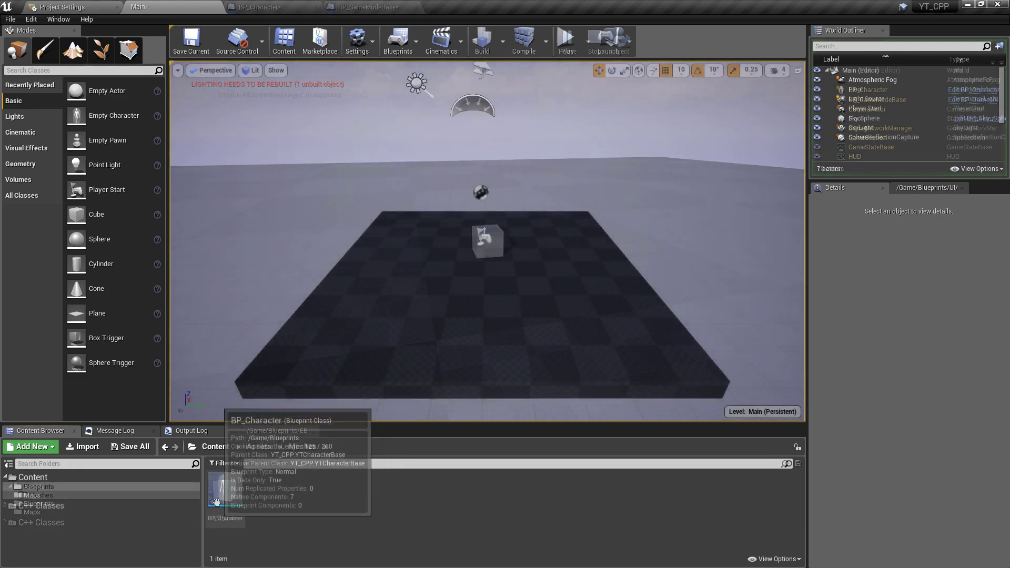
- Open BP_Character in the full Blueprint editor, then return to the Main level tab
double_click(224, 487)
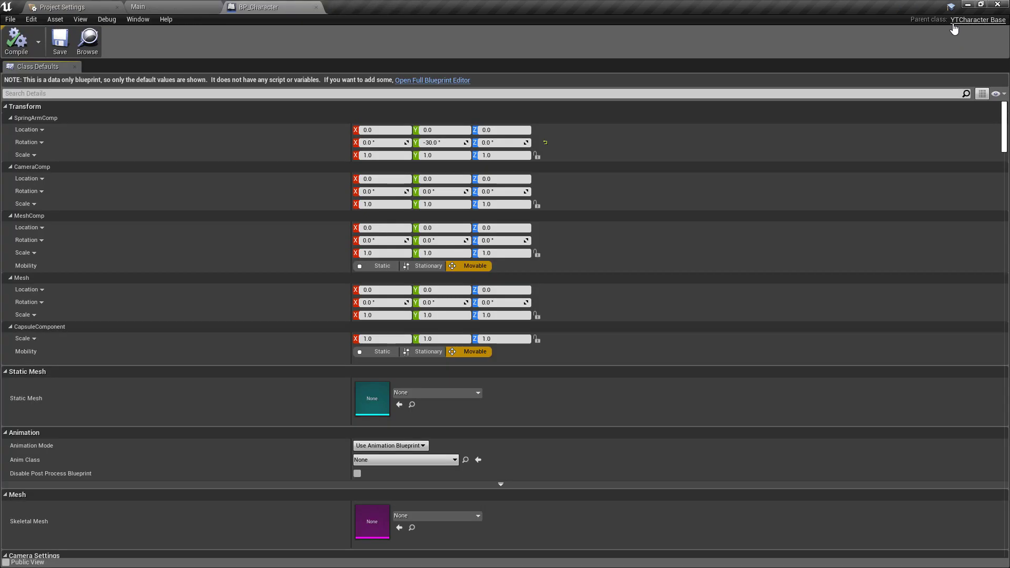
left_click(455, 80)
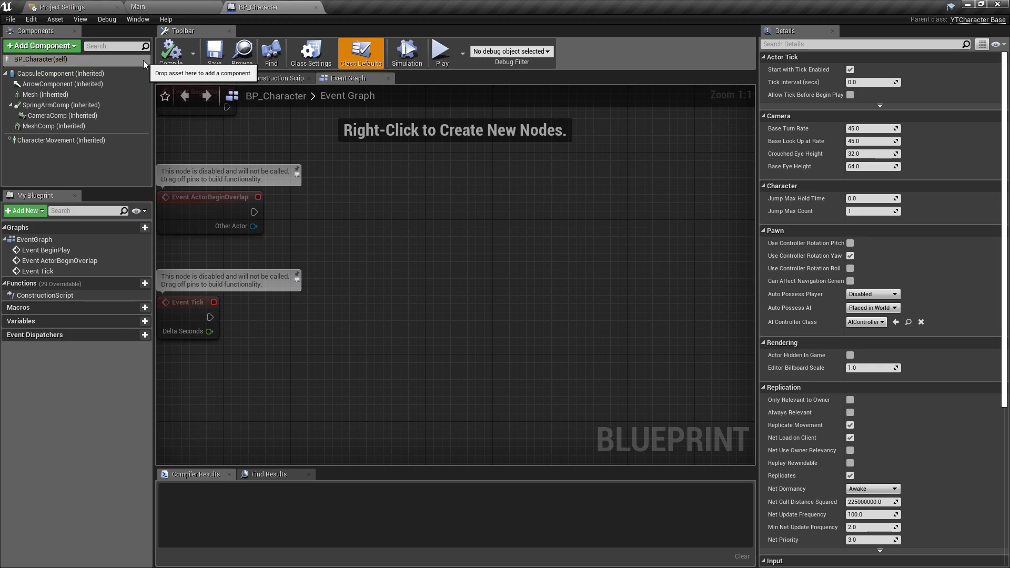
left_click(150, 4)
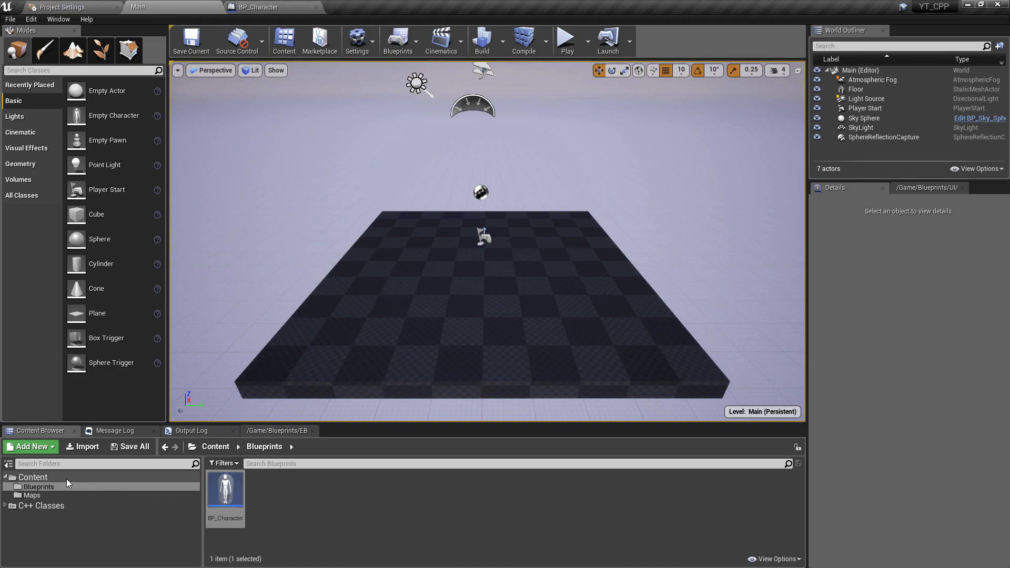
- Create a Game Mode Base Blueprint class named BP_GameModeBase in the Blueprints folder
right_click(273, 490)
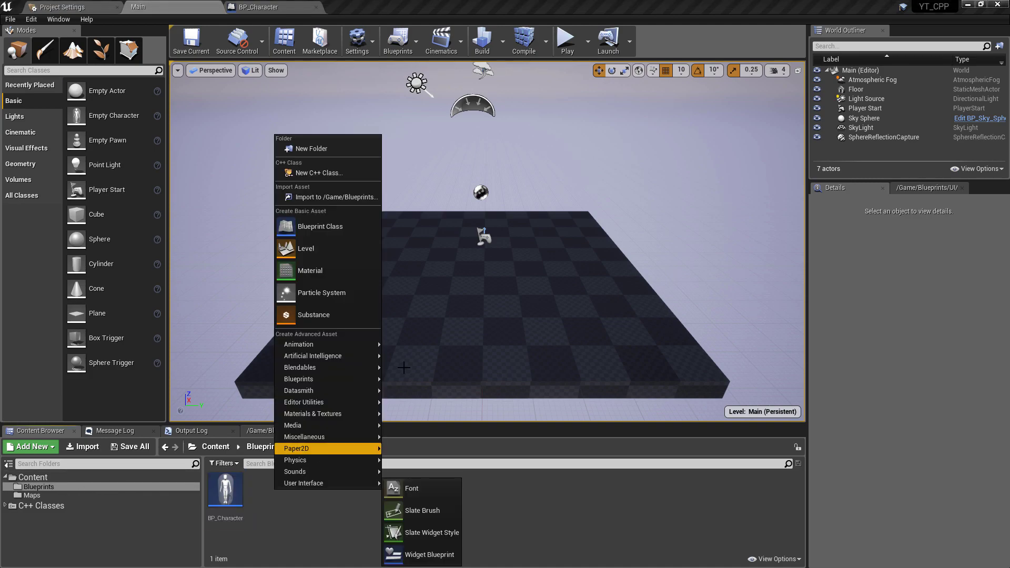
left_click(350, 227)
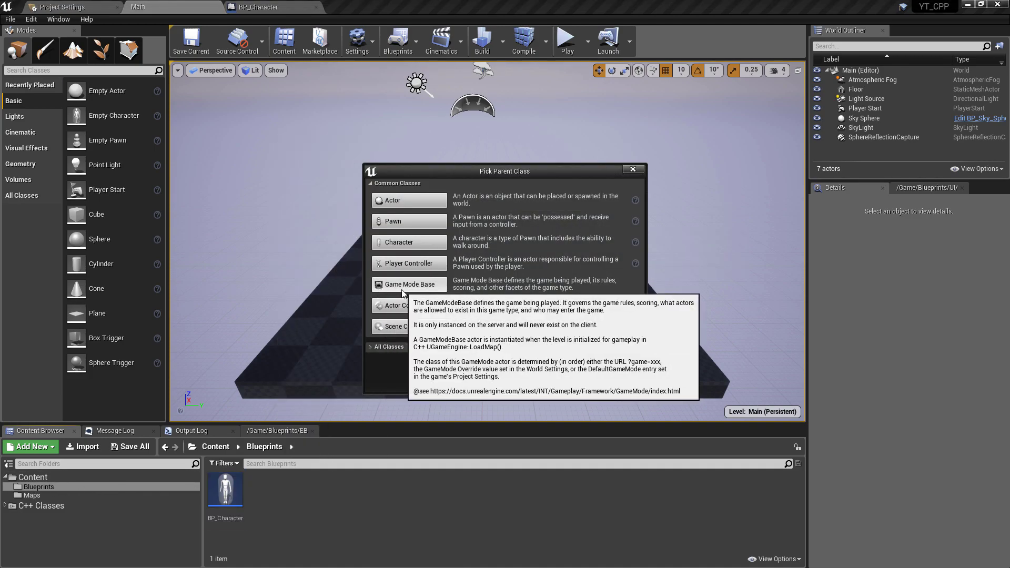
left_click(374, 287)
type("GameMode")
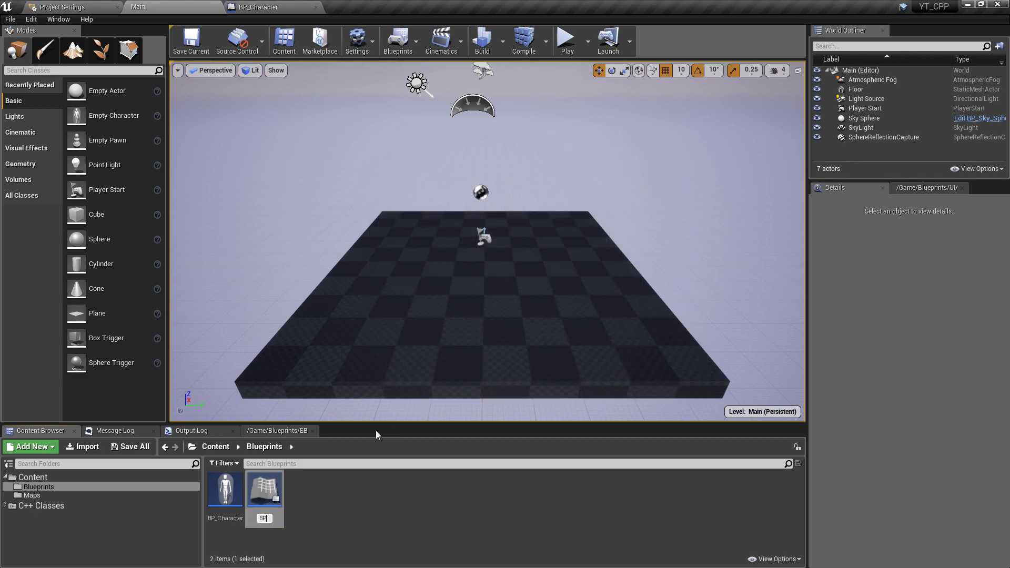
type("Base")
key("Return")
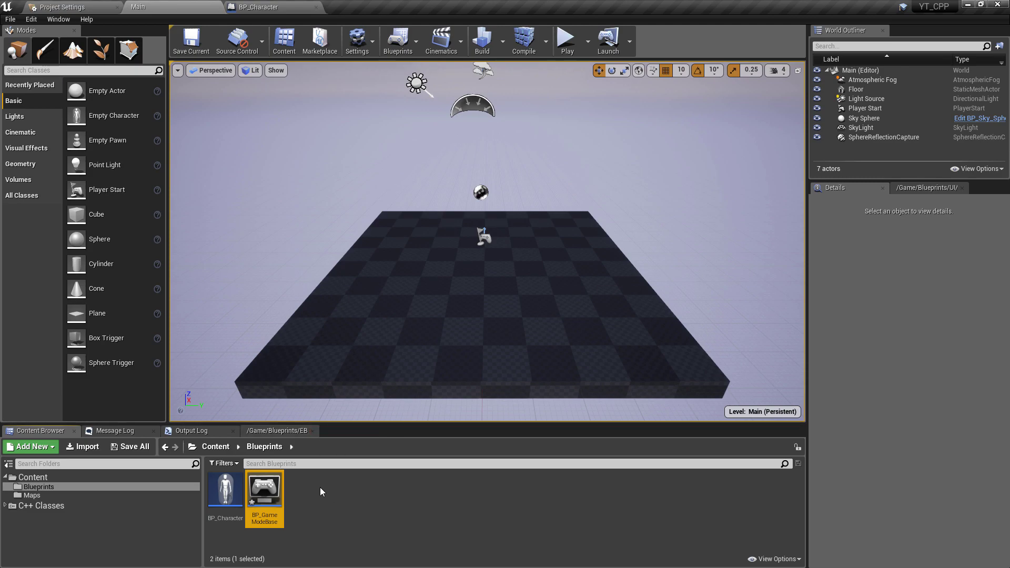
- Set BP_GameModeBase's Default Pawn Class to BP_Character
double_click(267, 498)
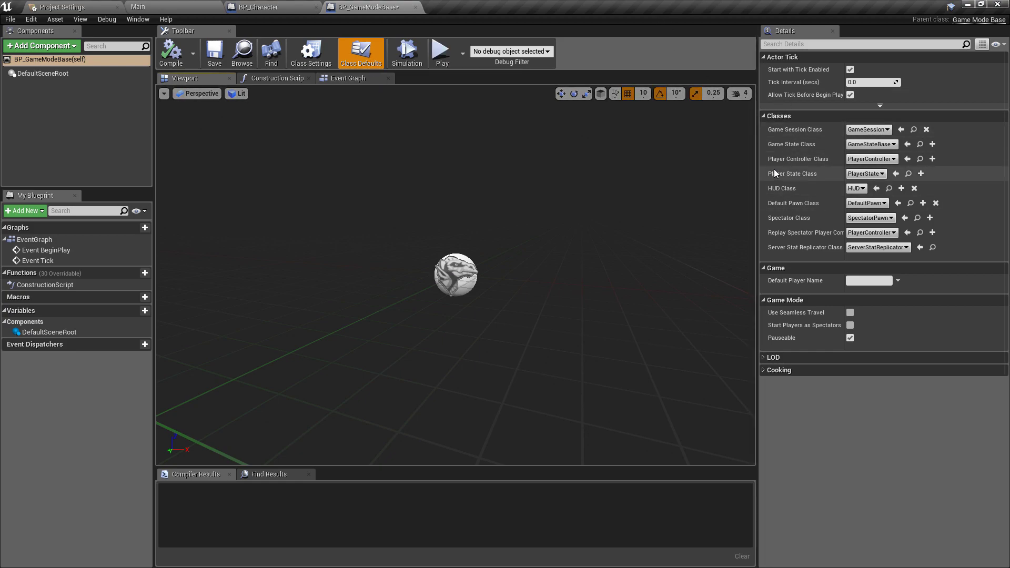
left_click(865, 204)
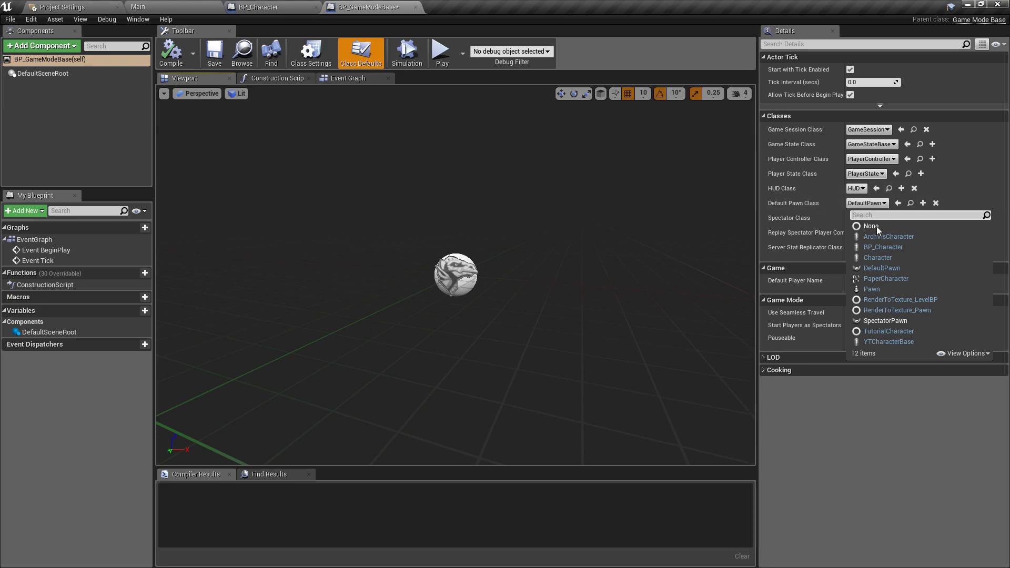
left_click(911, 247)
- In Project Settings > Maps & Modes, set Default GameMode to BP_GameModeBase
left_click(110, 4)
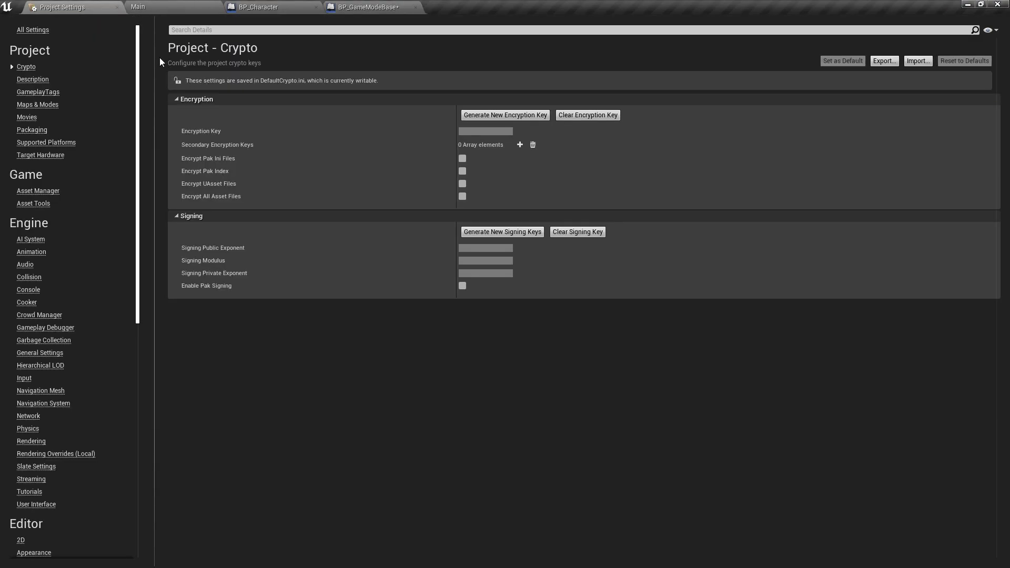
left_click(46, 105)
left_click(491, 112)
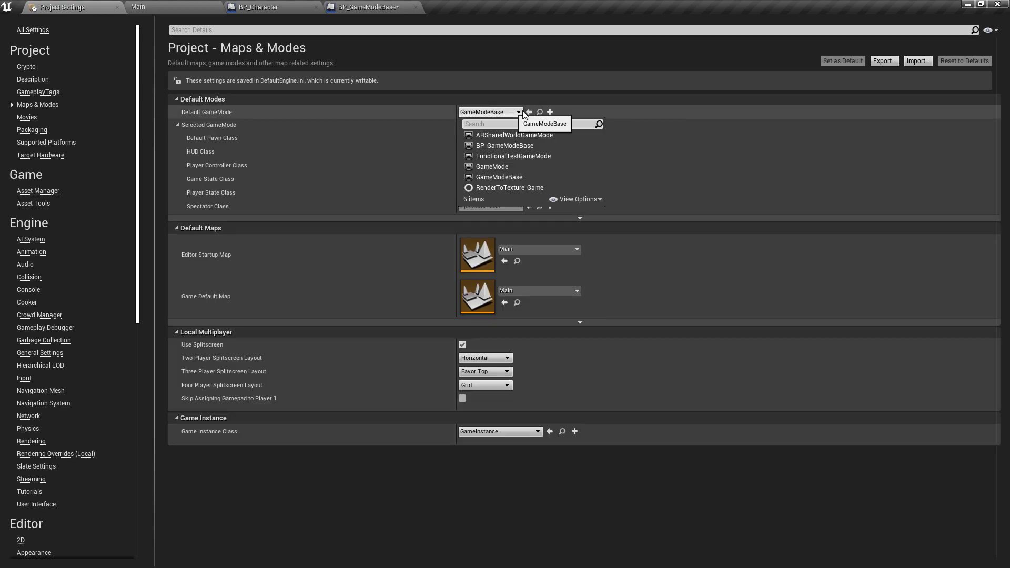
left_click(505, 145)
left_click(147, 6)
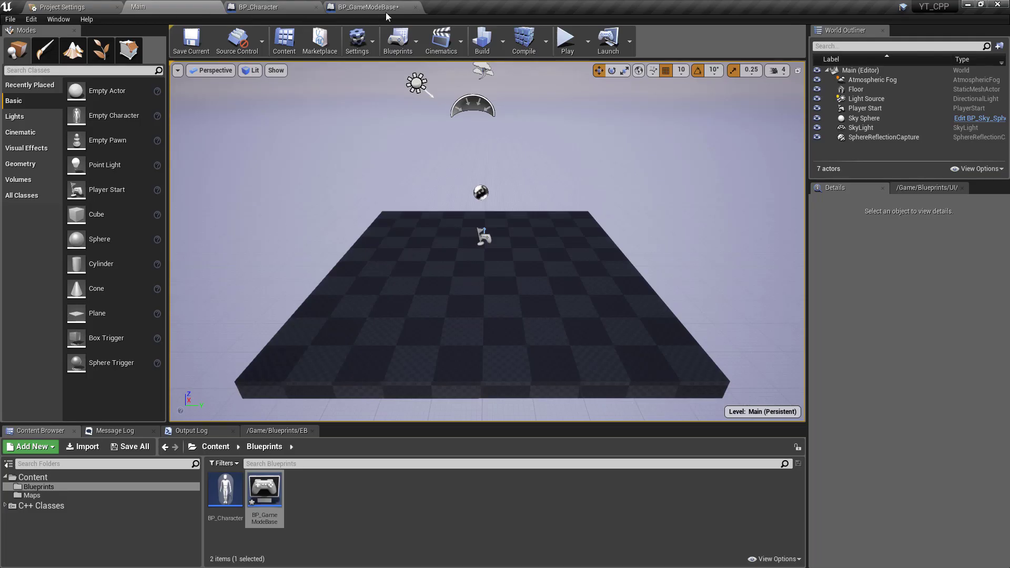
left_click(573, 41)
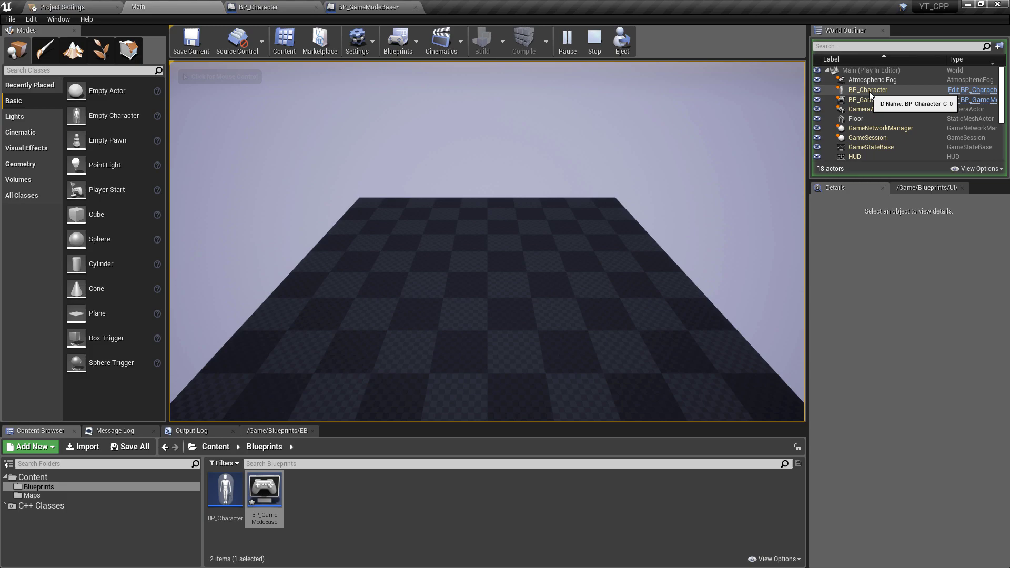
left_click(604, 243)
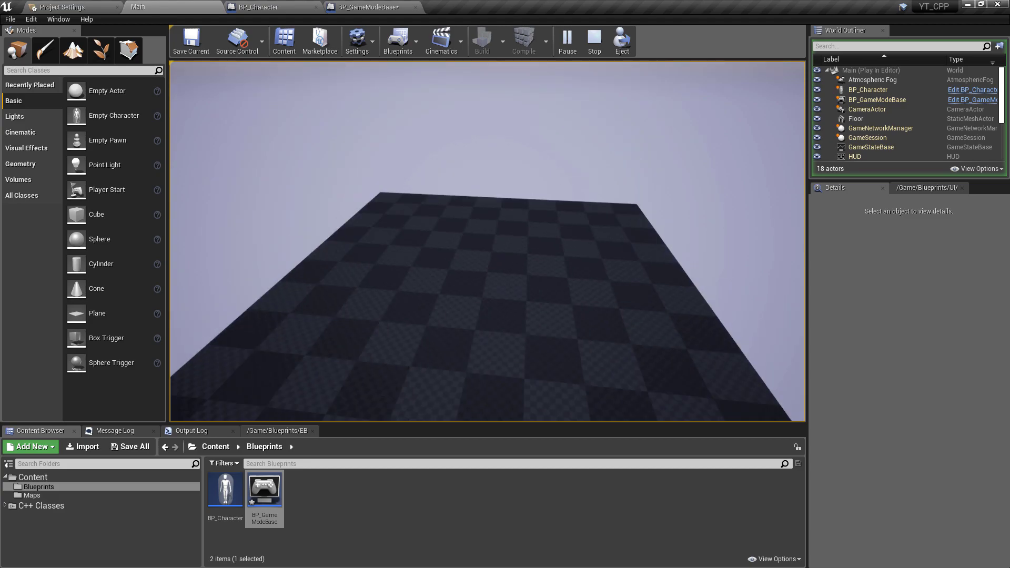
key("Escape")
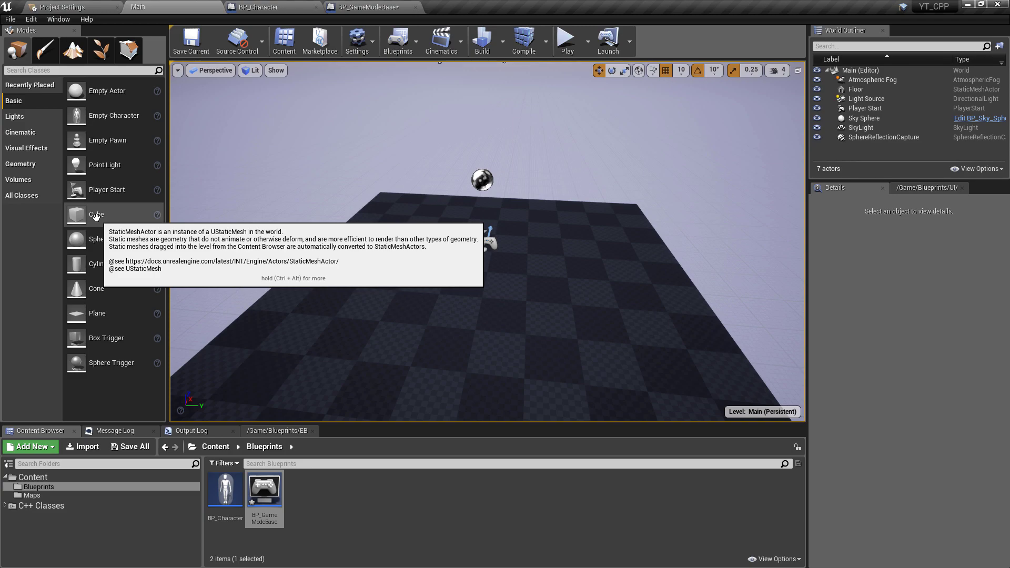
- Place a cube on the floor and convert it into a static mesh asset
left_click_drag(96, 216, 398, 293)
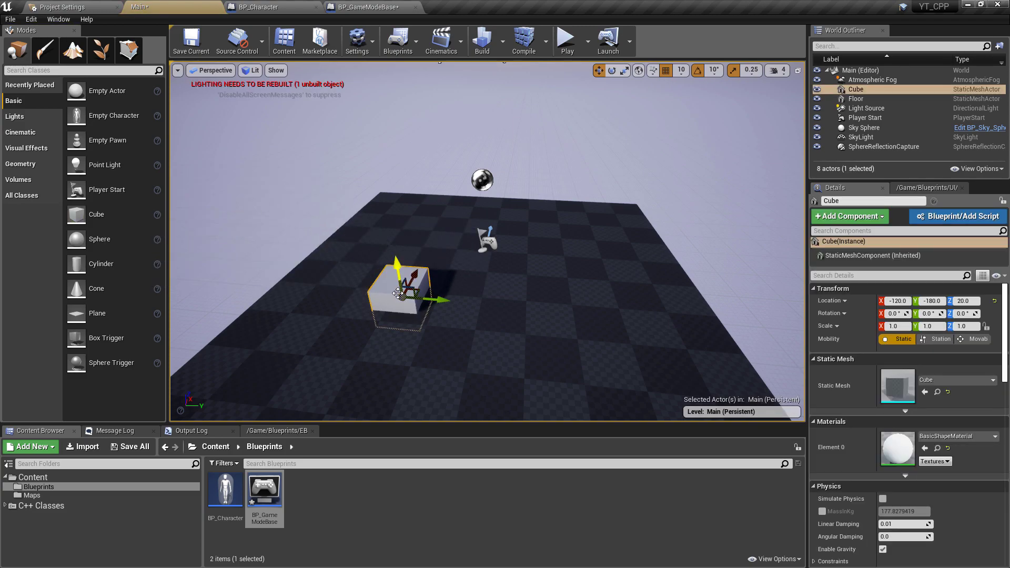
right_click(398, 292)
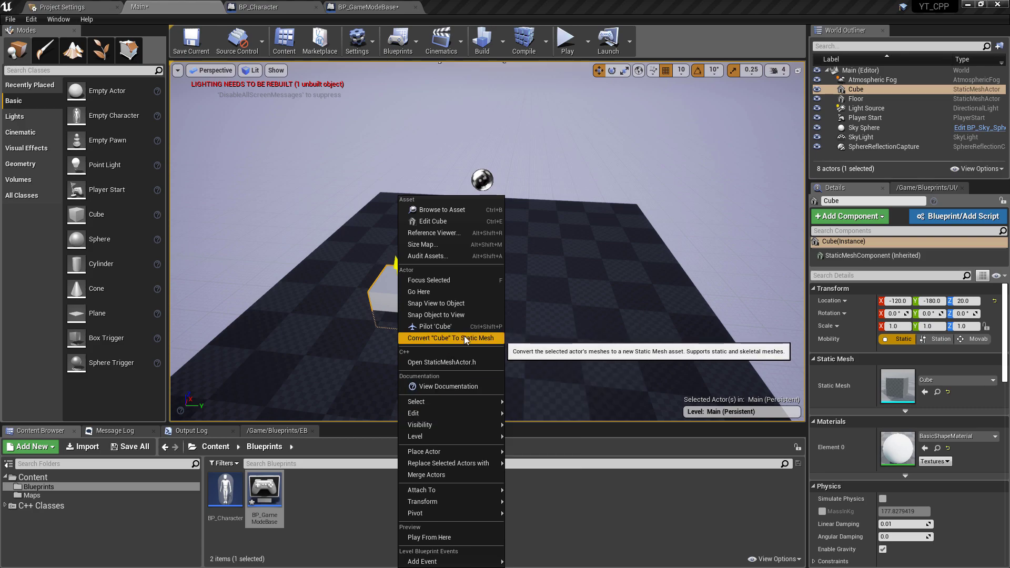
left_click(434, 339)
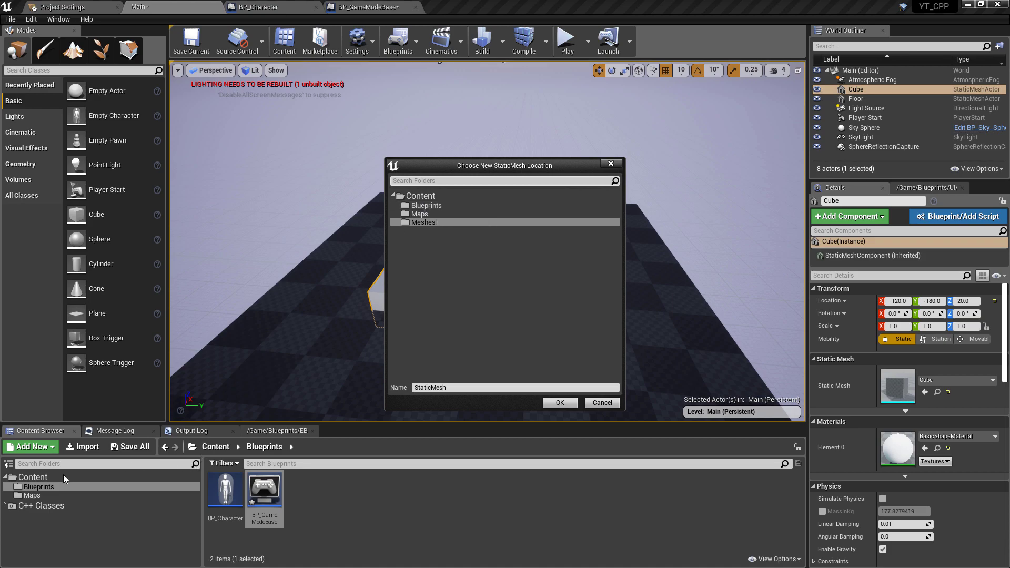
- Create an Assets folder under Content with a Meshes subfolder inside it
right_click(448, 197)
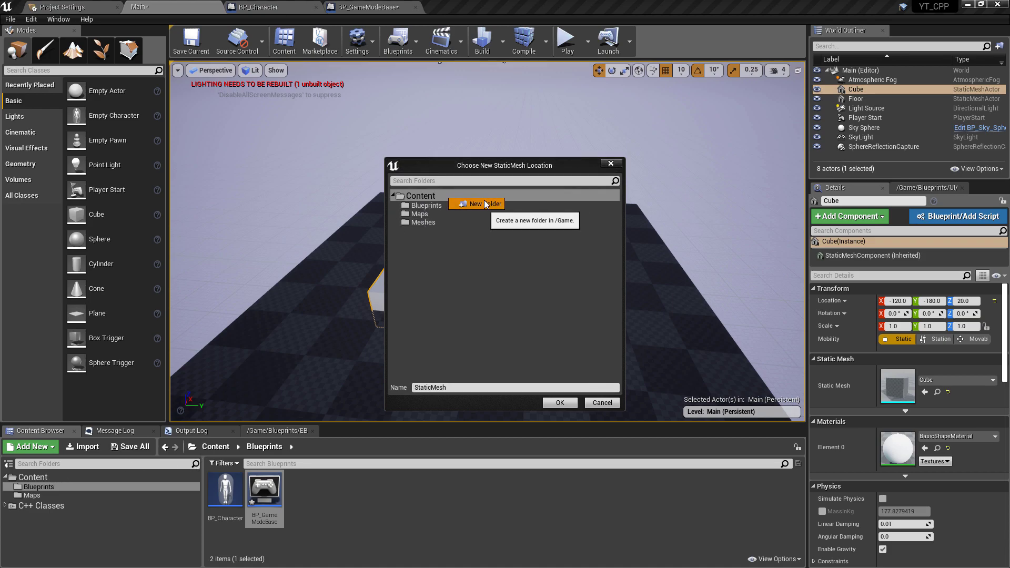
left_click(484, 204)
type("Assets")
key("Return")
right_click(426, 206)
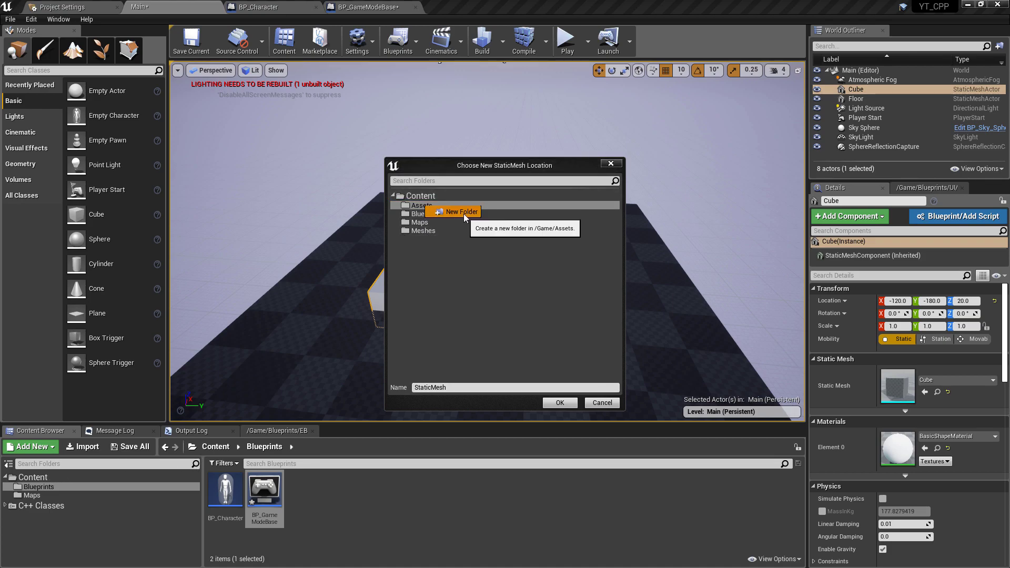
left_click(462, 212)
type("Meshes")
key("Return")
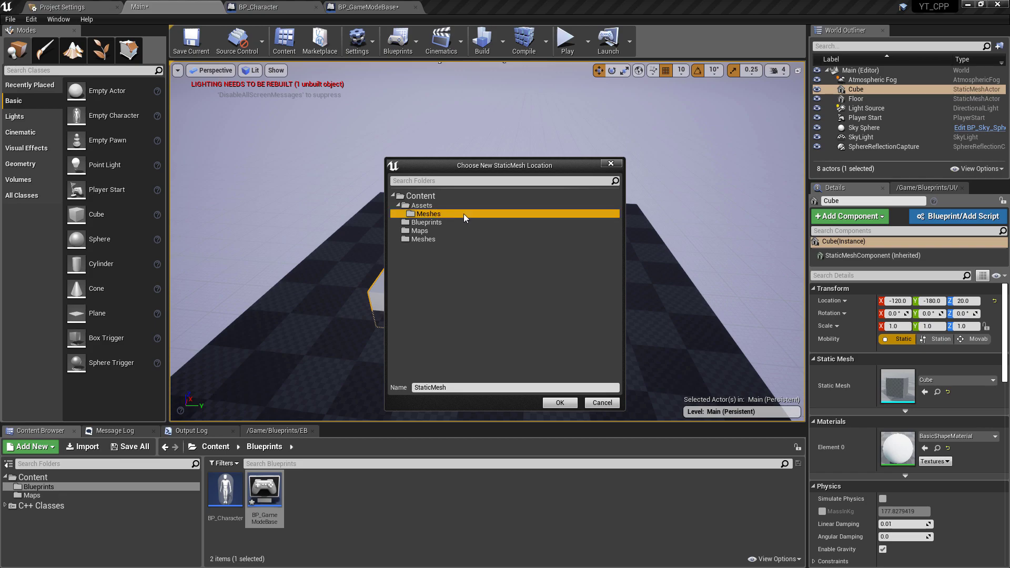
- Save the converted mesh as SM_Cube and browse to Assets/Meshes to see it
left_click(447, 387)
type("SM_Cube")
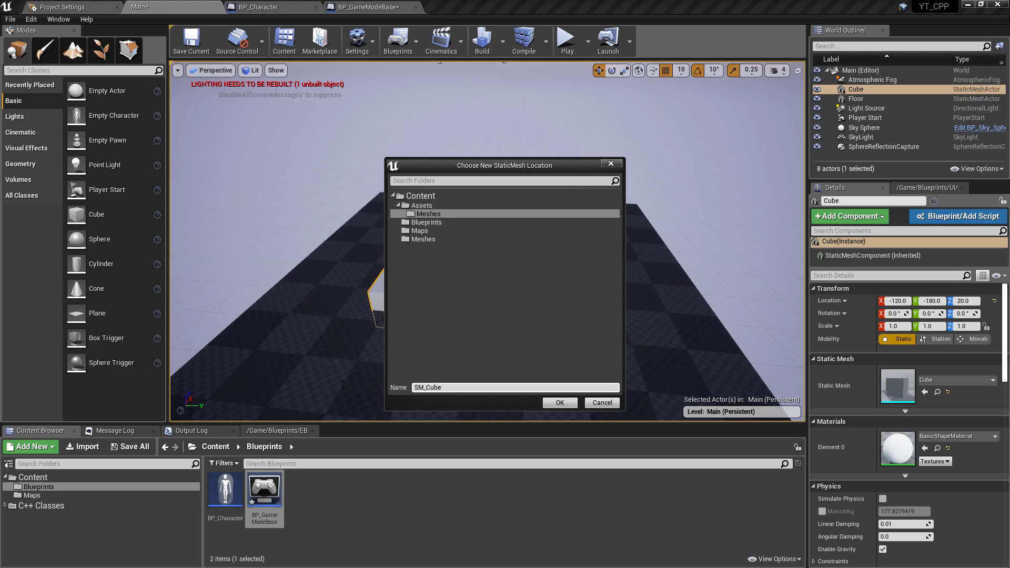
left_click(561, 403)
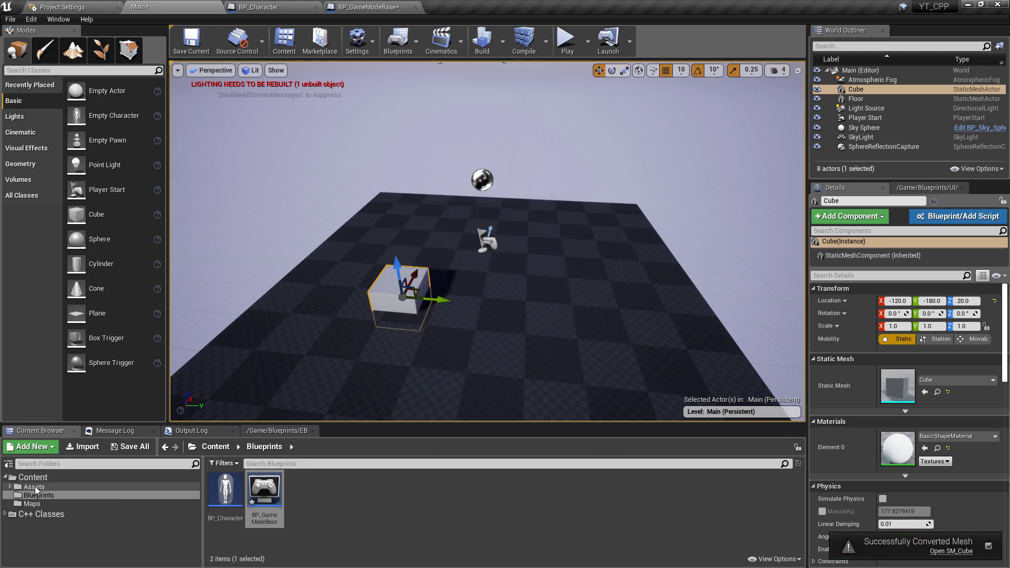
double_click(66, 487)
left_click(53, 495)
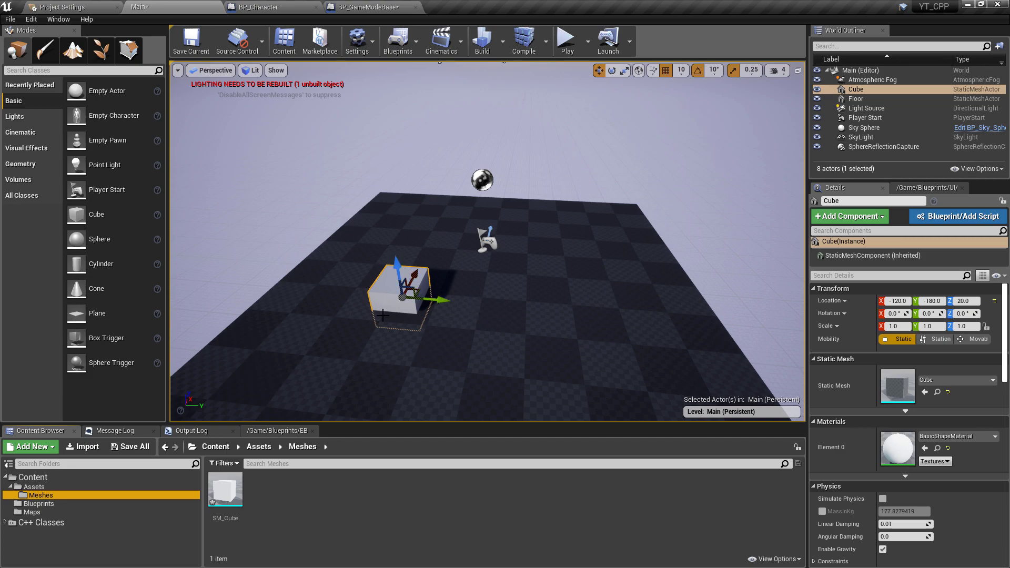
- Delete the Cube actor from the level, cancelling the folder-delete prompt
key("Delete")
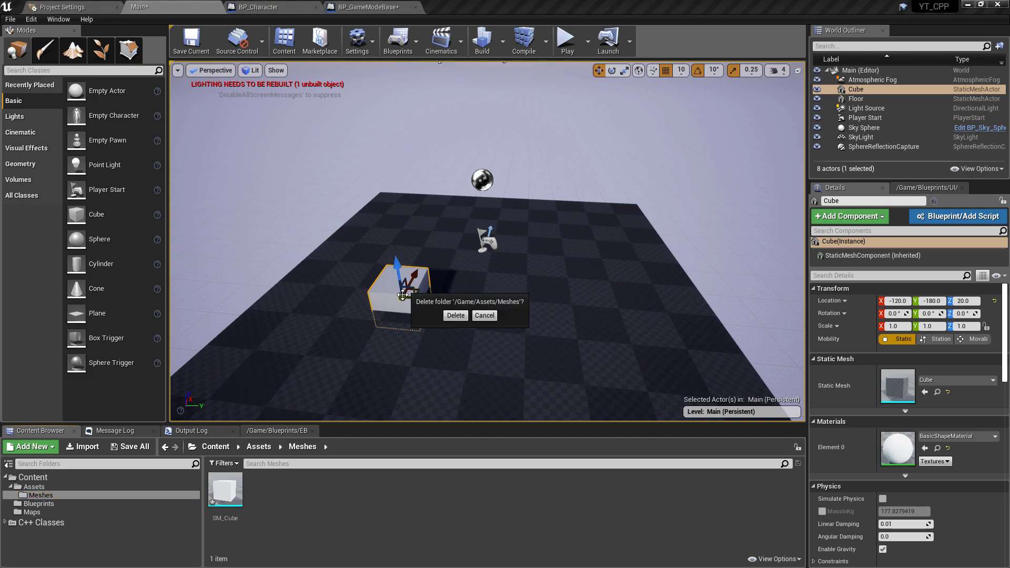
left_click(408, 294)
key("Delete")
- Assign SM_Cube as the Static Mesh of BP_Character's MeshComp
left_click(275, 8)
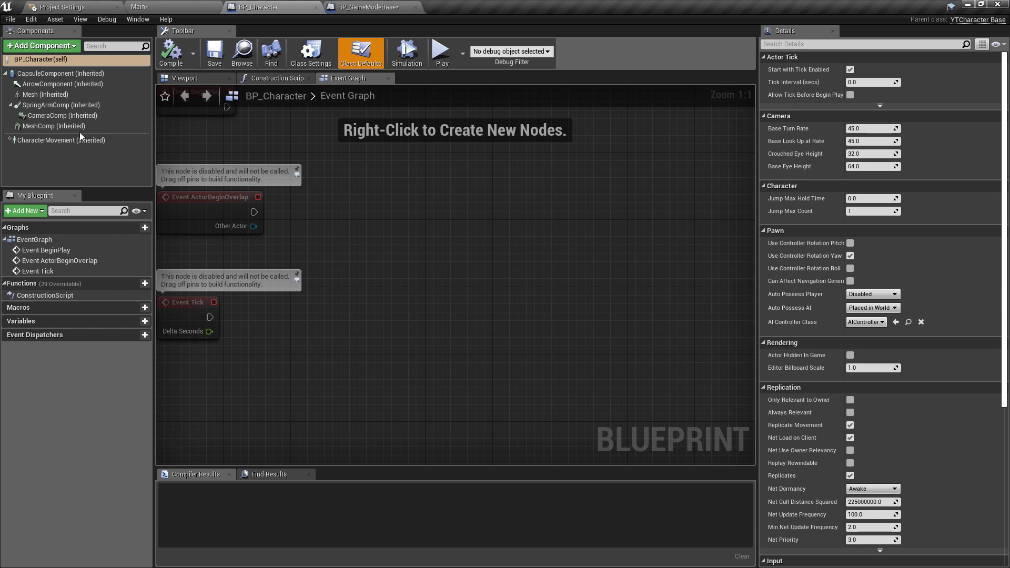
left_click(55, 128)
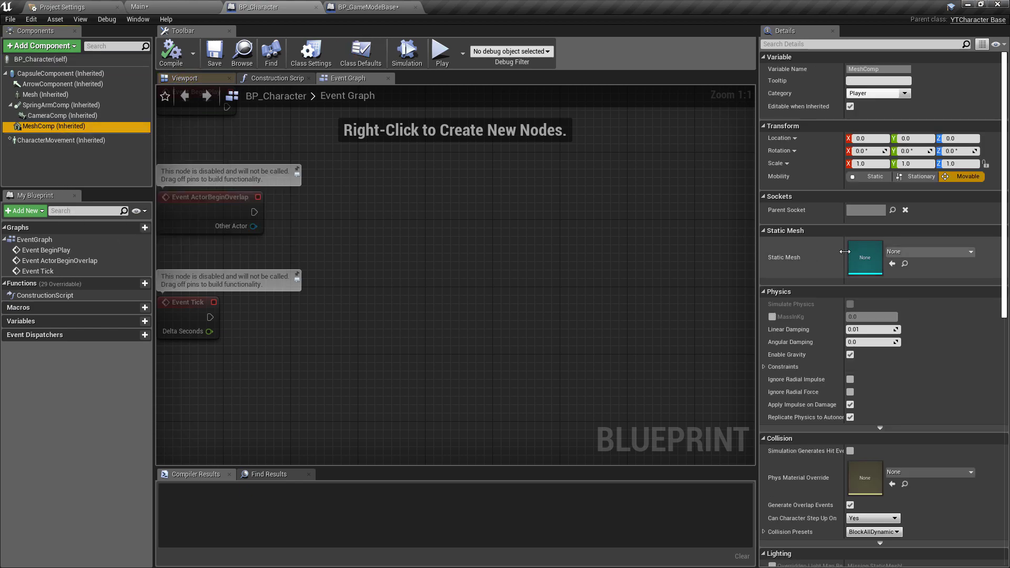
left_click(899, 252)
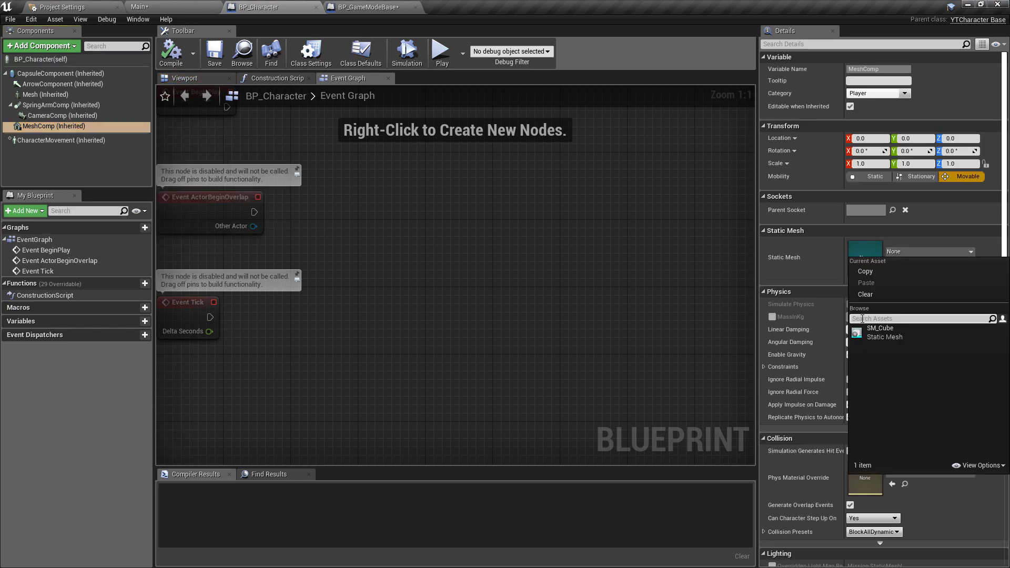
left_click(885, 333)
left_click(185, 78)
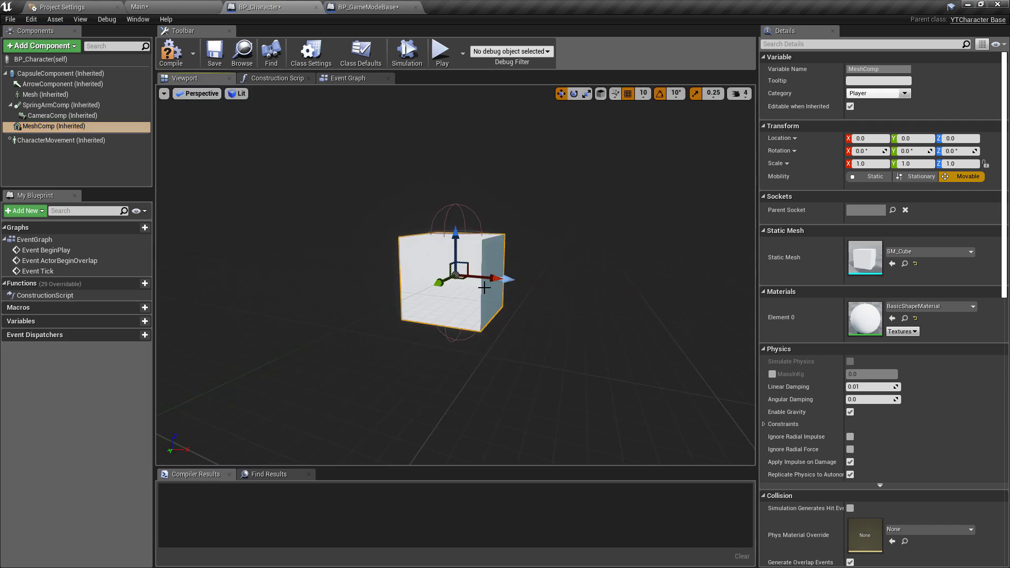
mouse_move(525, 238)
left_mouse_down("alt")
mouse_move(502, 255)
mouse_move(510, 242)
left_mouse_up("alt")
- Set the CapsuleComponent's Capsule Half Height to 44
left_click(58, 75)
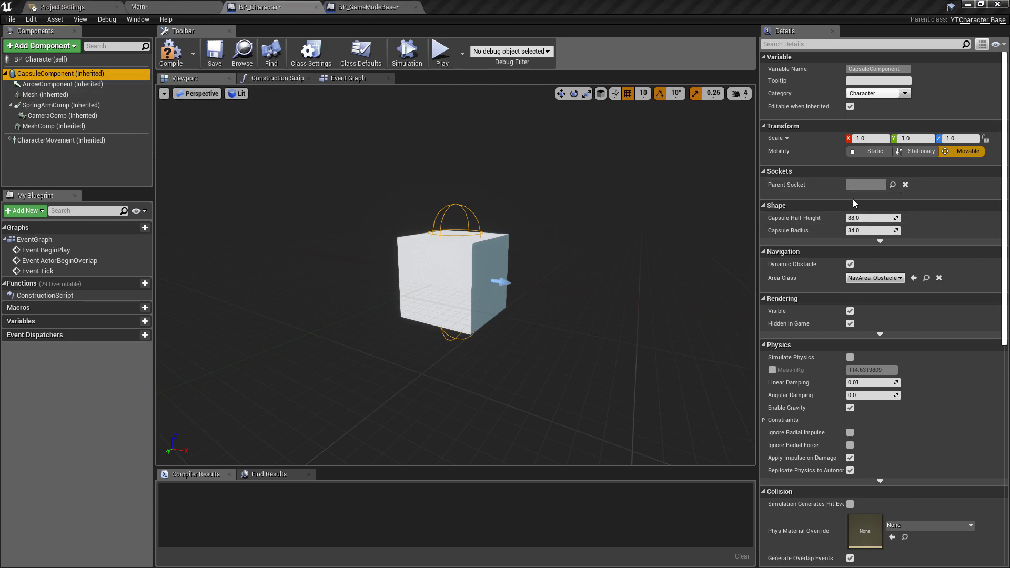
left_click(877, 217)
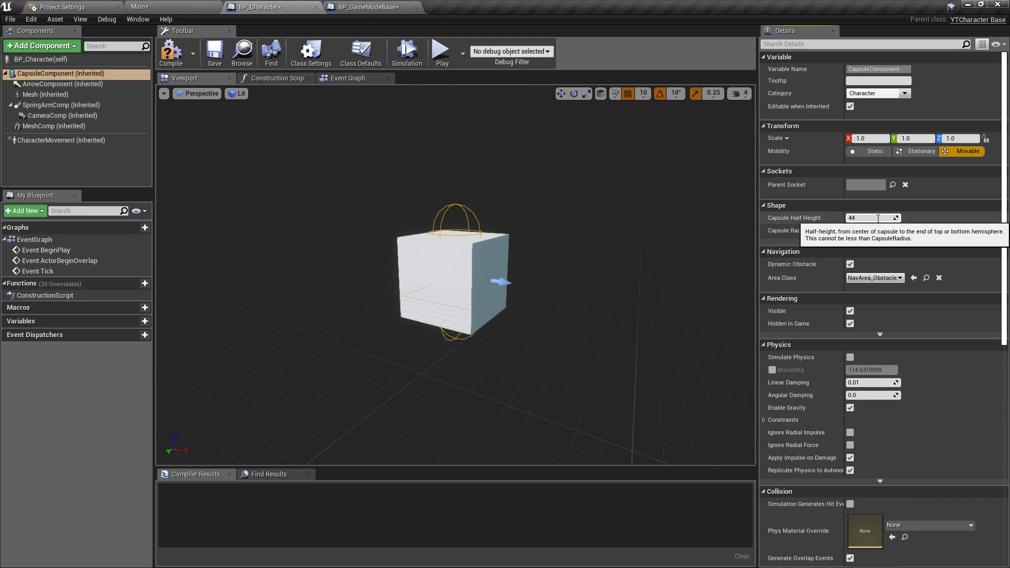
type("44")
key("Return")
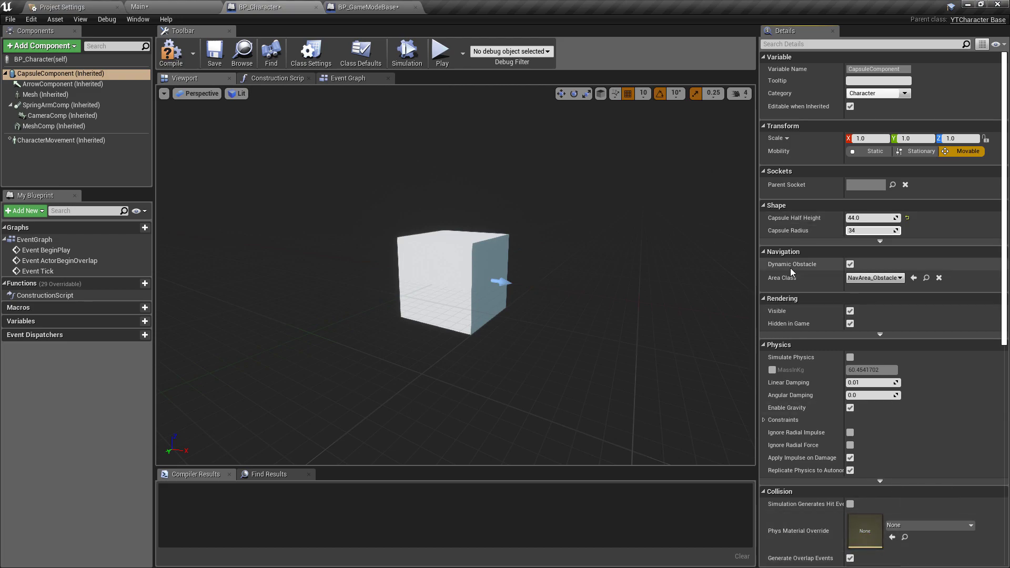
- Compile BP_Character and play the Main level
left_click(171, 52)
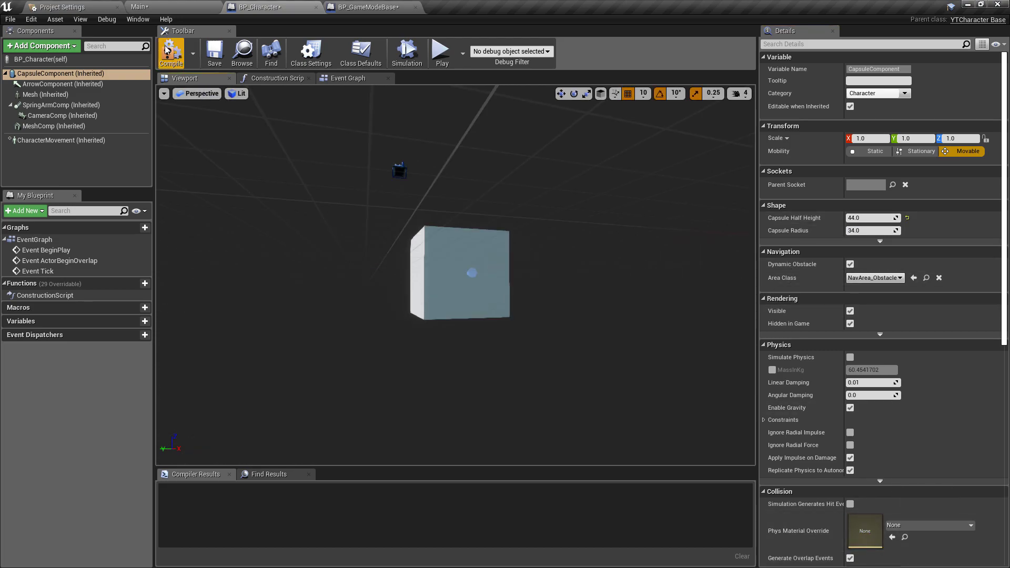
left_click(176, 5)
left_click(573, 47)
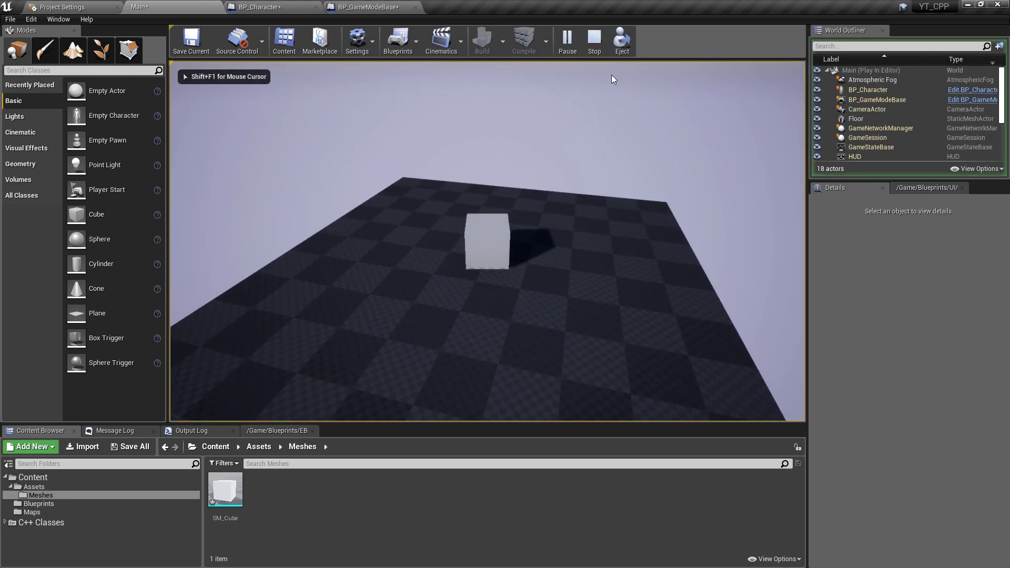
- Stop the session and raise the Player Start above the floor along Z
key("Escape")
left_click(487, 224)
left_click_drag(481, 207, 483, 148)
- Play-test the level again, then stop the session with Esc
left_click(566, 52)
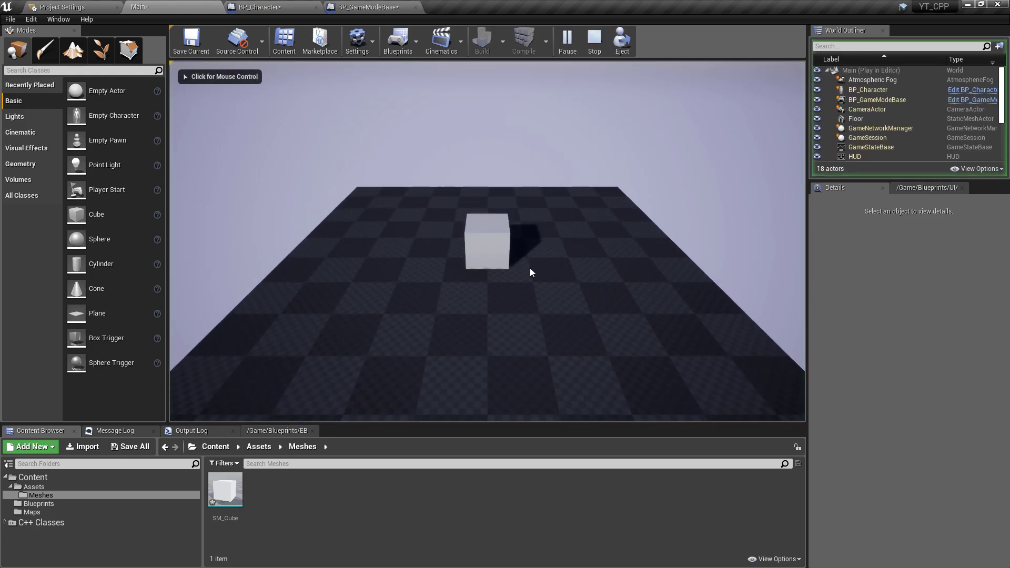
left_click(529, 271)
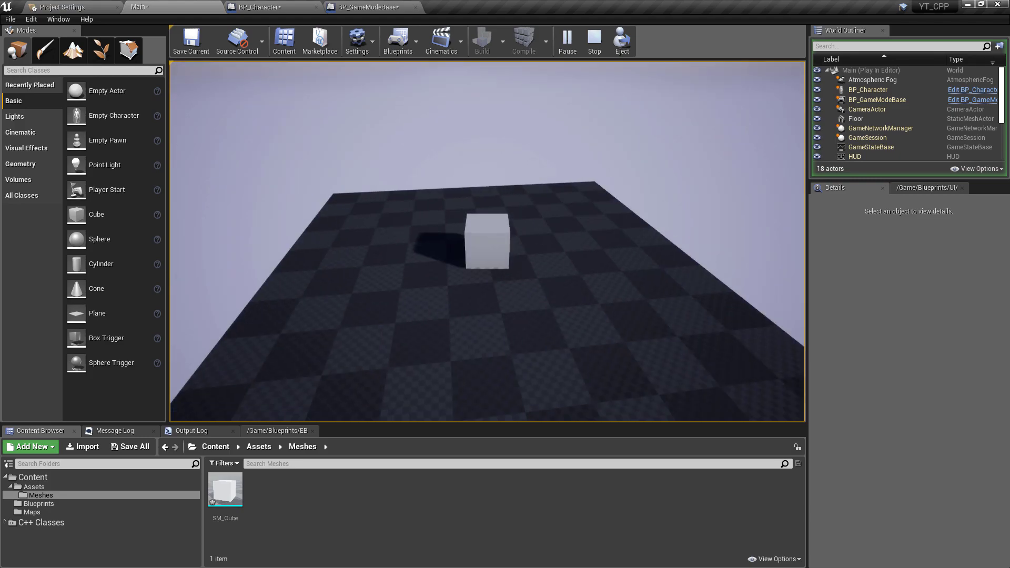
key("Escape")
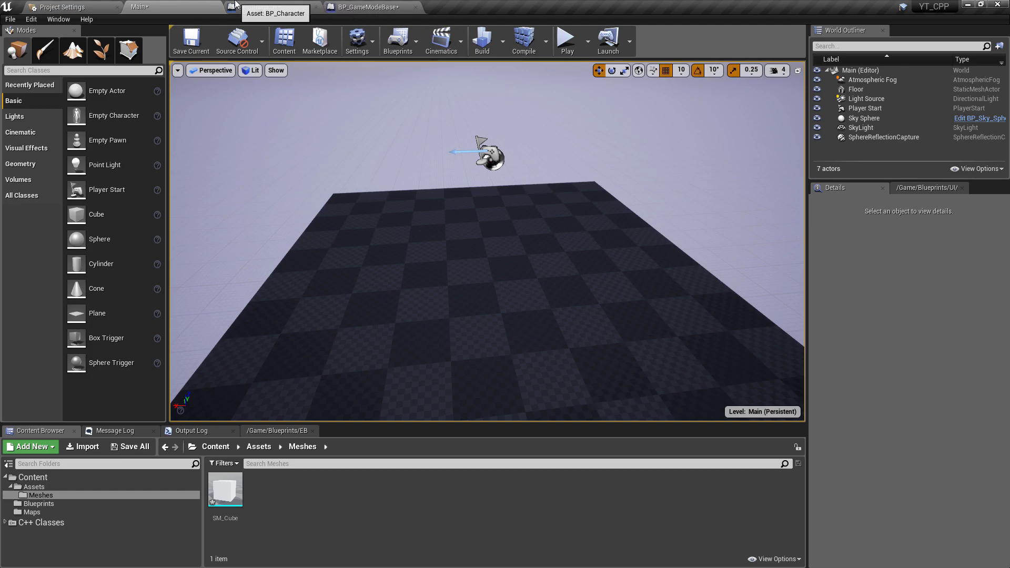
- Give SpringArmComp Target Arm Length 1200 and Use Pawn Control Rotation, pitch 0
left_click(257, 7)
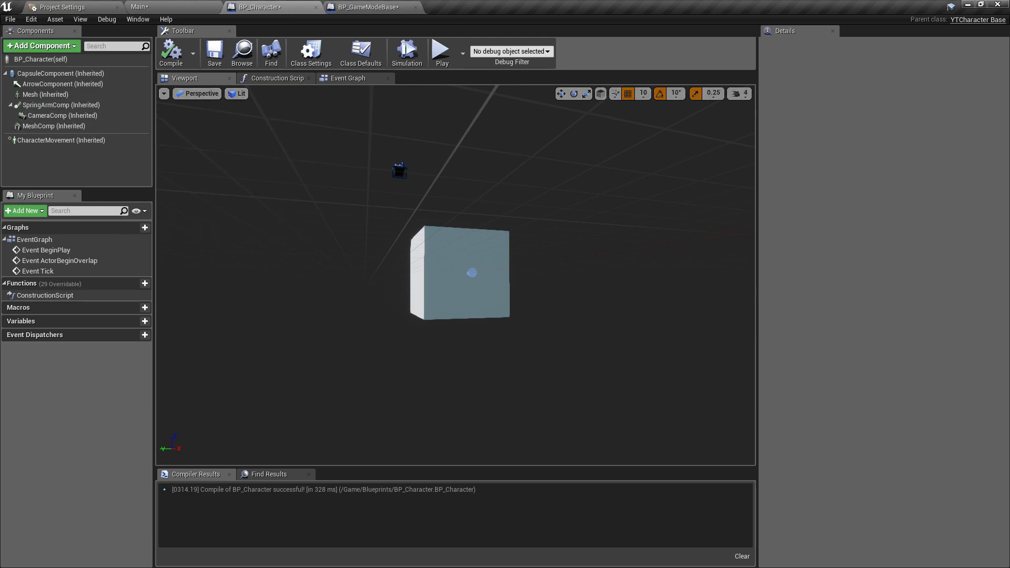
left_click(60, 105)
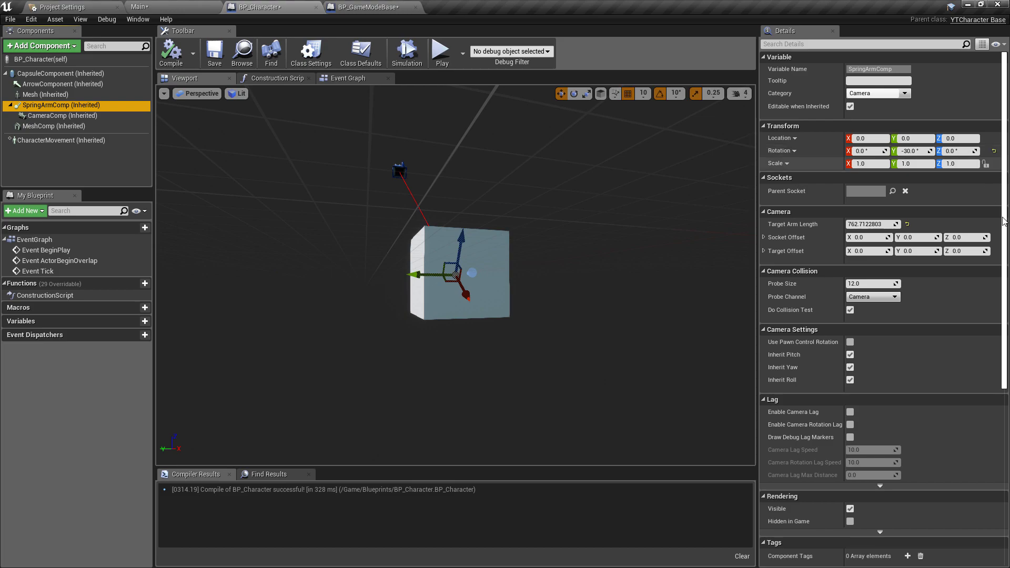
left_click(870, 225)
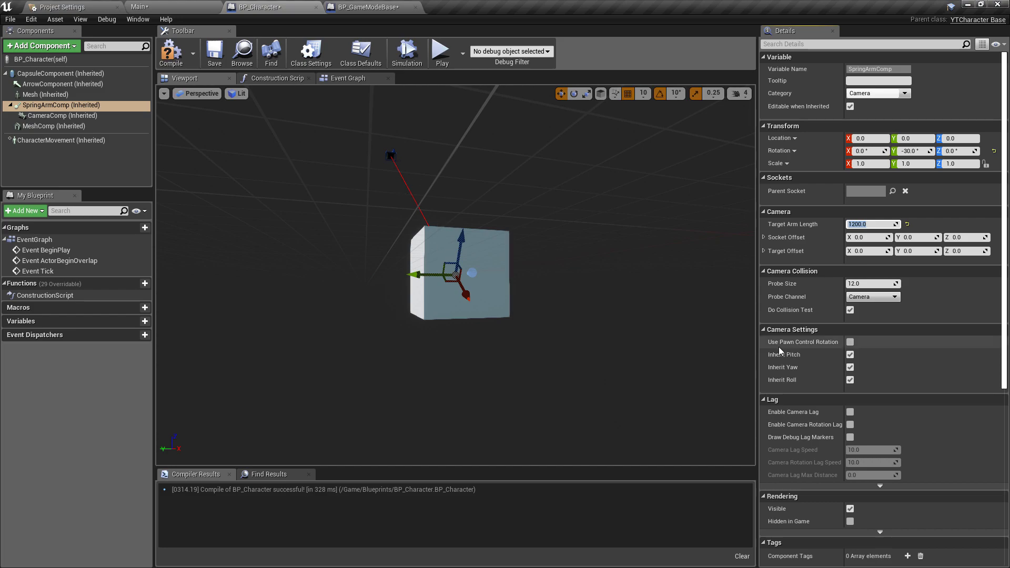
left_click(849, 342)
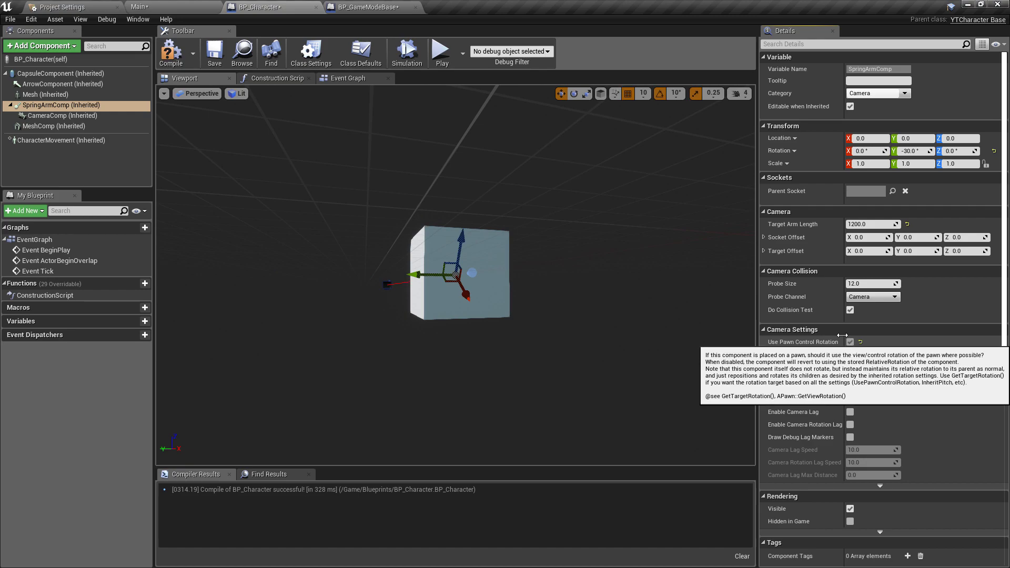
right_click_drag(354, 333, 378, 337)
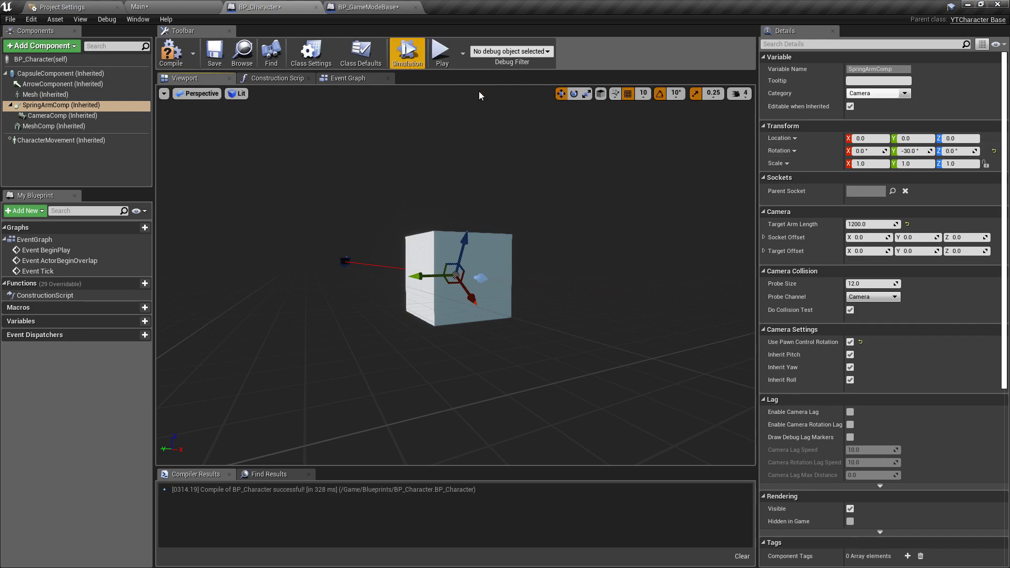
left_click(906, 151)
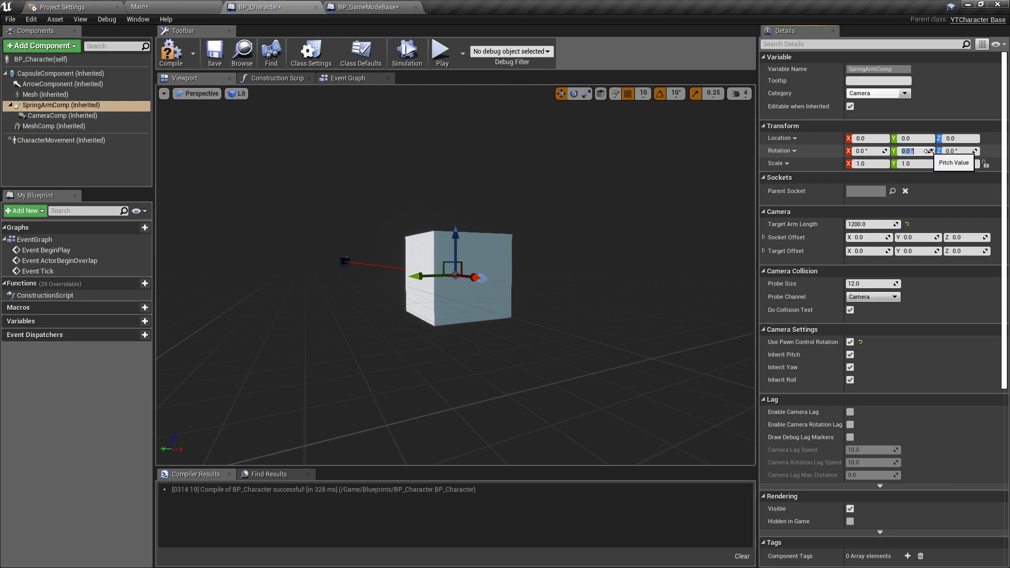
- Recompile BP_Character, then play-test the Main level and stop with Esc
left_click(171, 53)
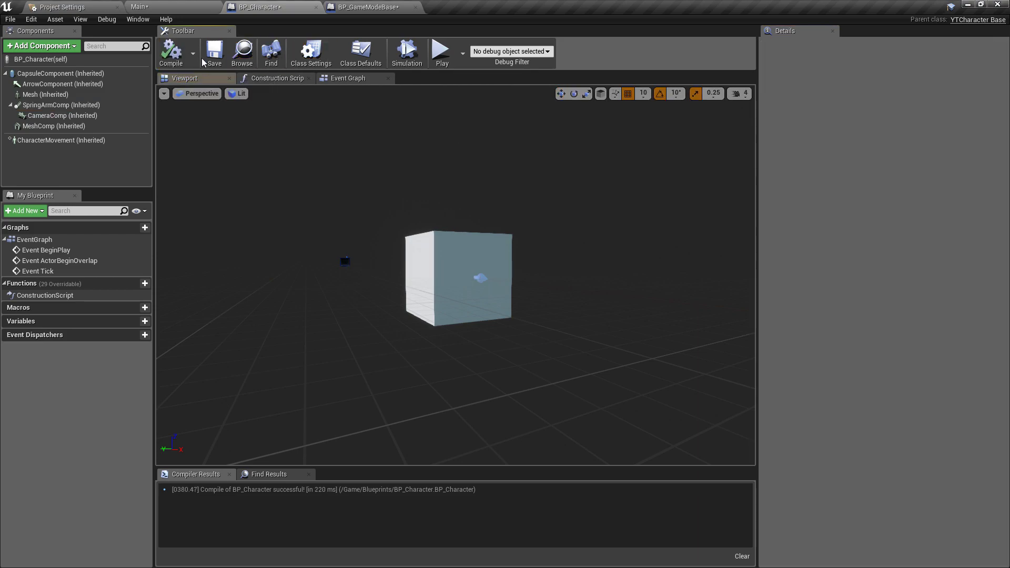
left_click(177, 7)
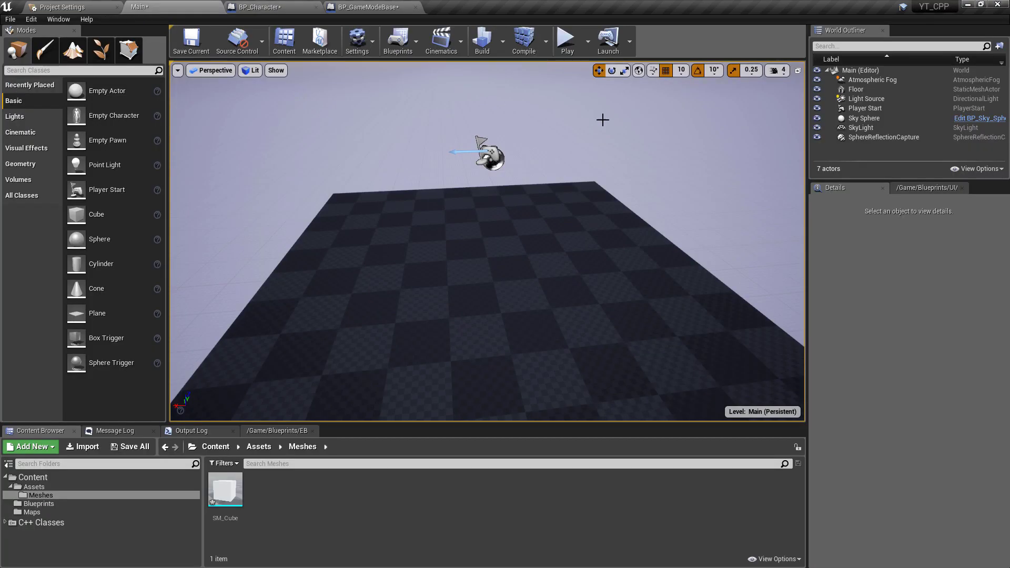
left_click(567, 48)
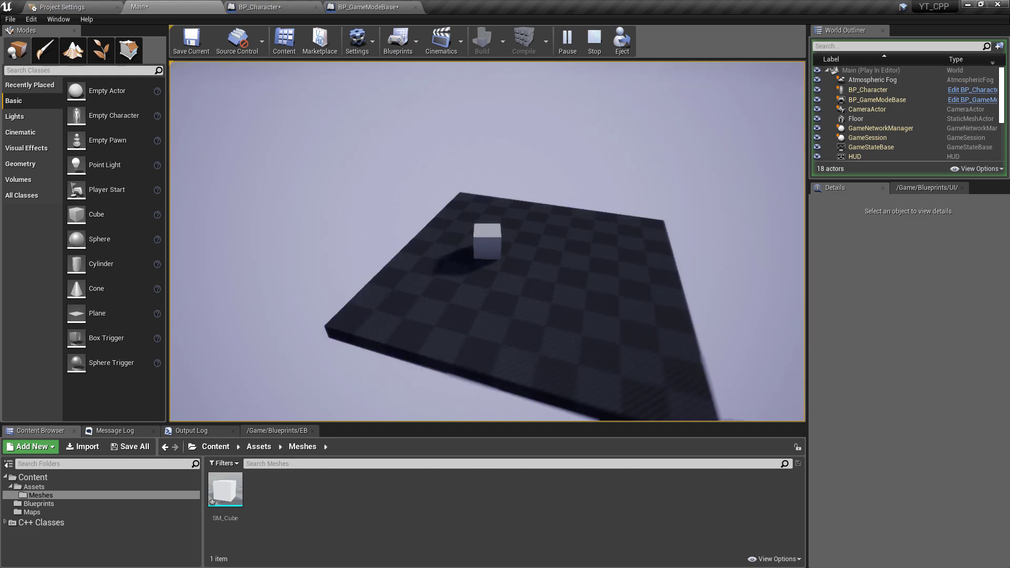
key("Escape")
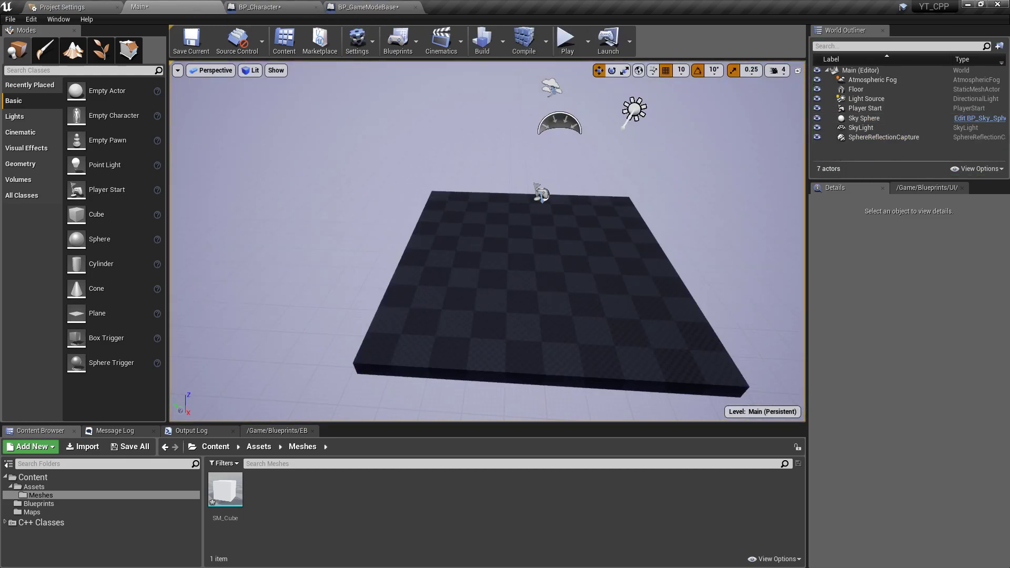
- Turn off Use Controller Rotation Yaw in BP_Character's Class Defaults and recompile
left_click(257, 7)
left_click(62, 116)
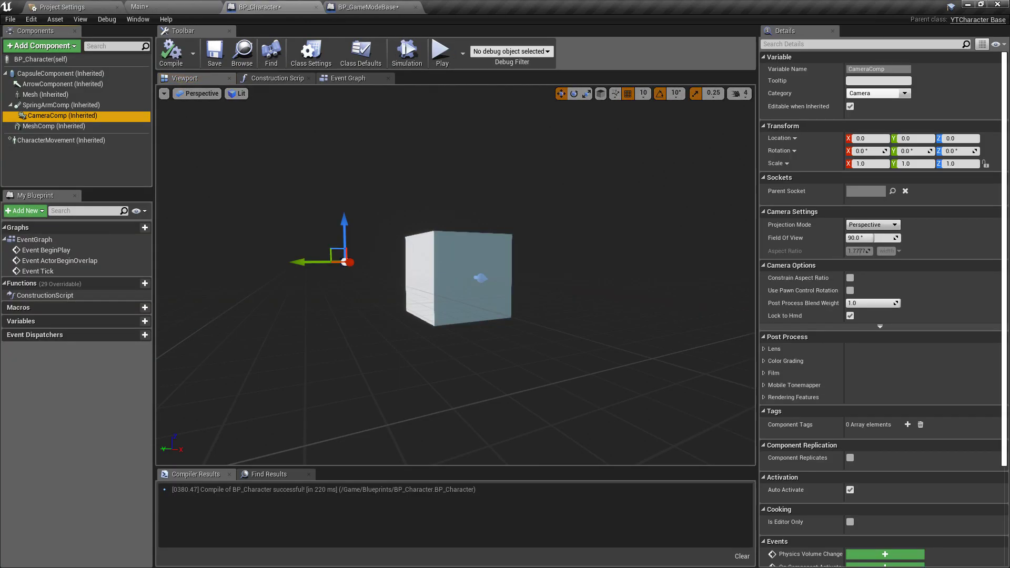
scroll(802, 142, "down", 1)
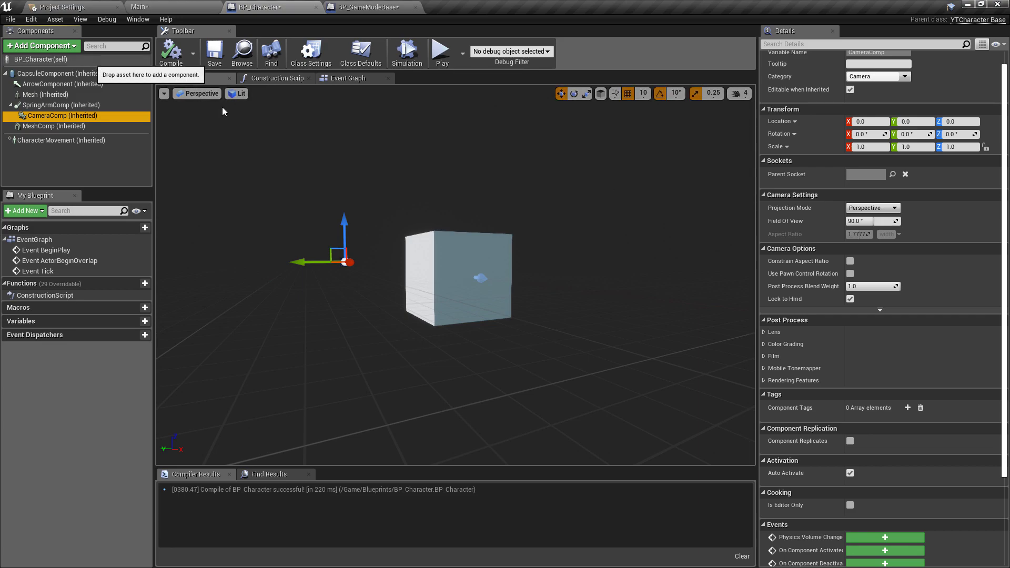
scroll(830, 207, "up", 1)
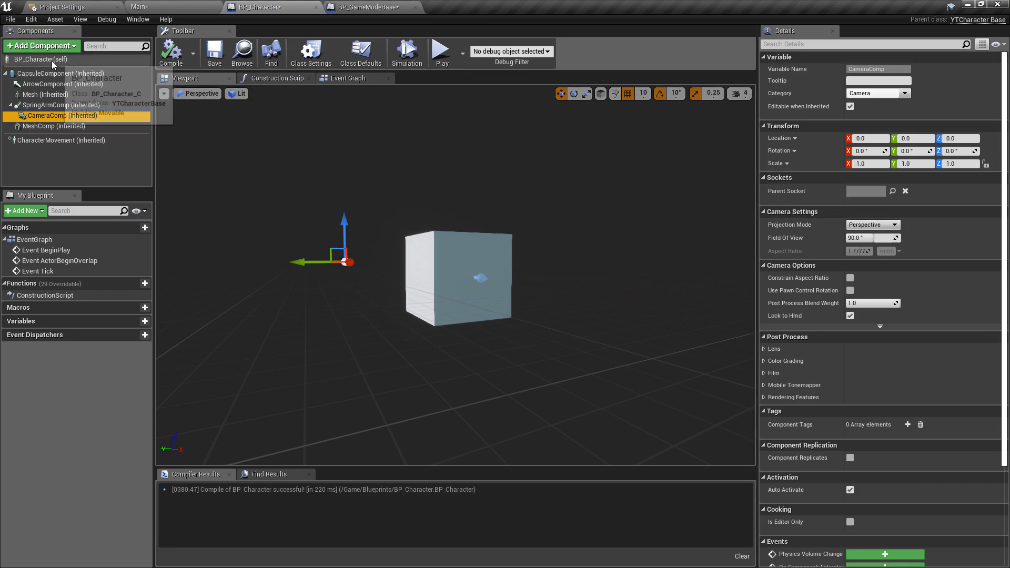
key("alt+s")
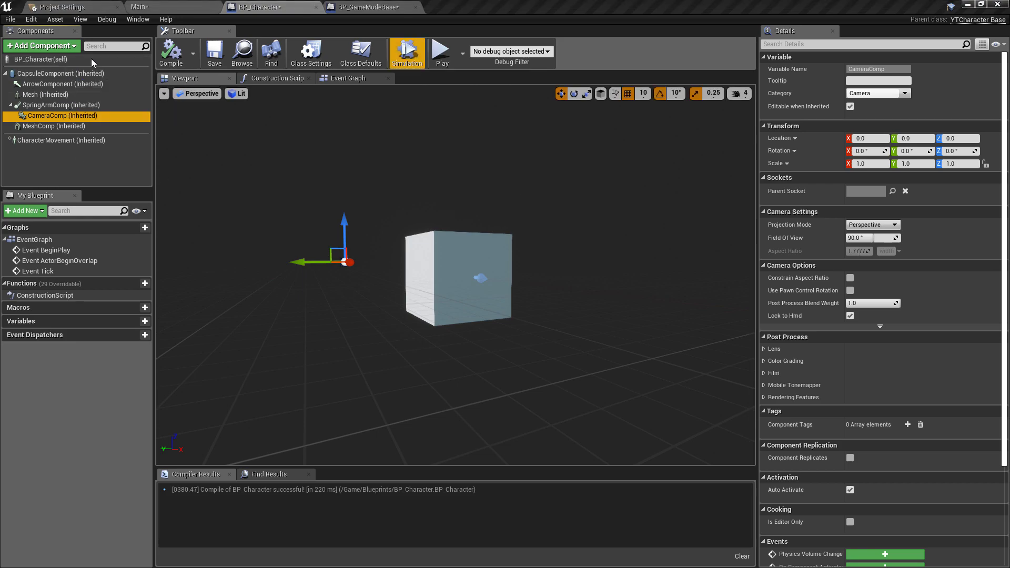
left_click(23, 59)
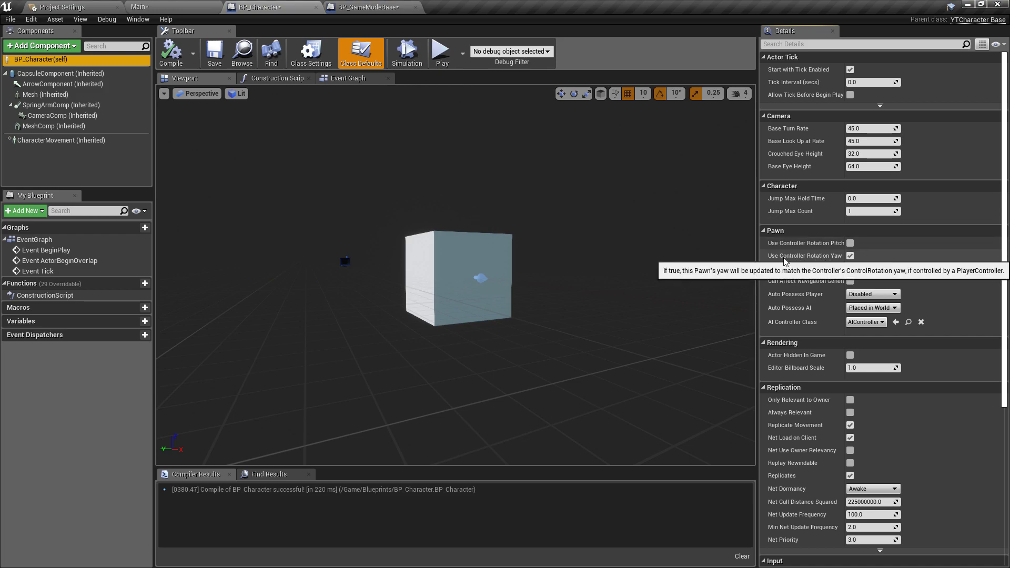
left_click(849, 257)
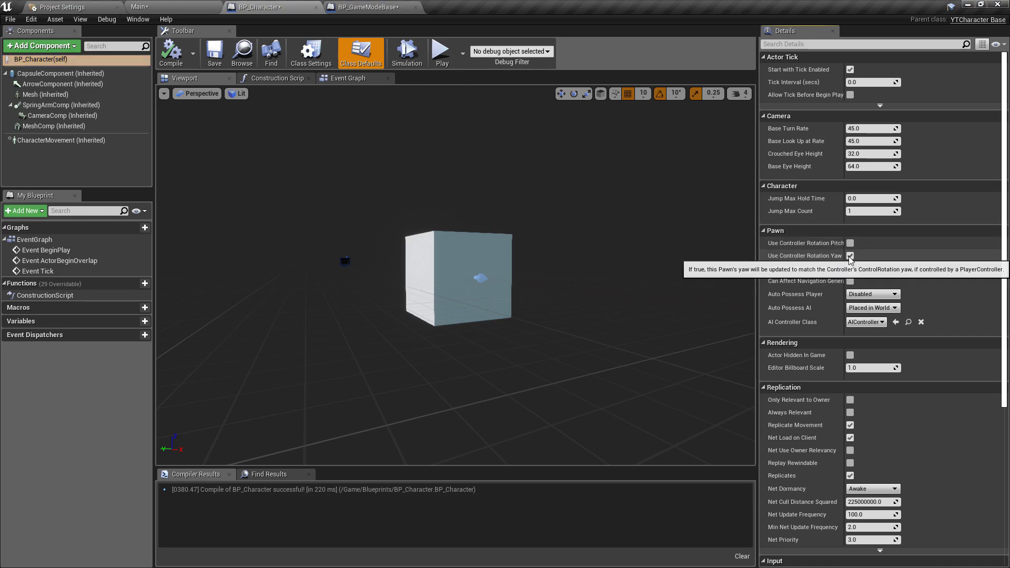
left_click(849, 256)
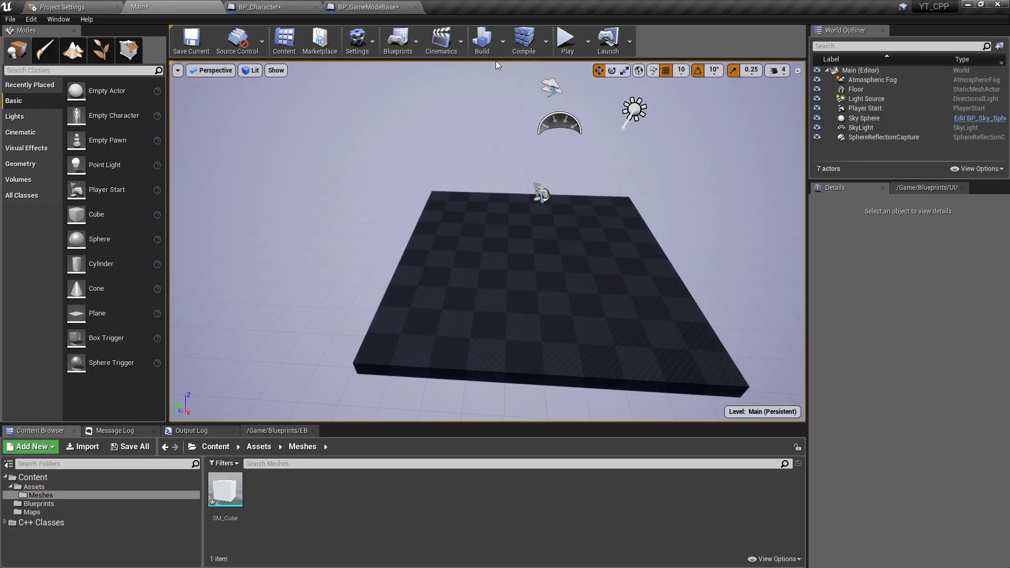
- Play the level and drive the cube around the checkerboard floor with WASD
left_click(563, 43)
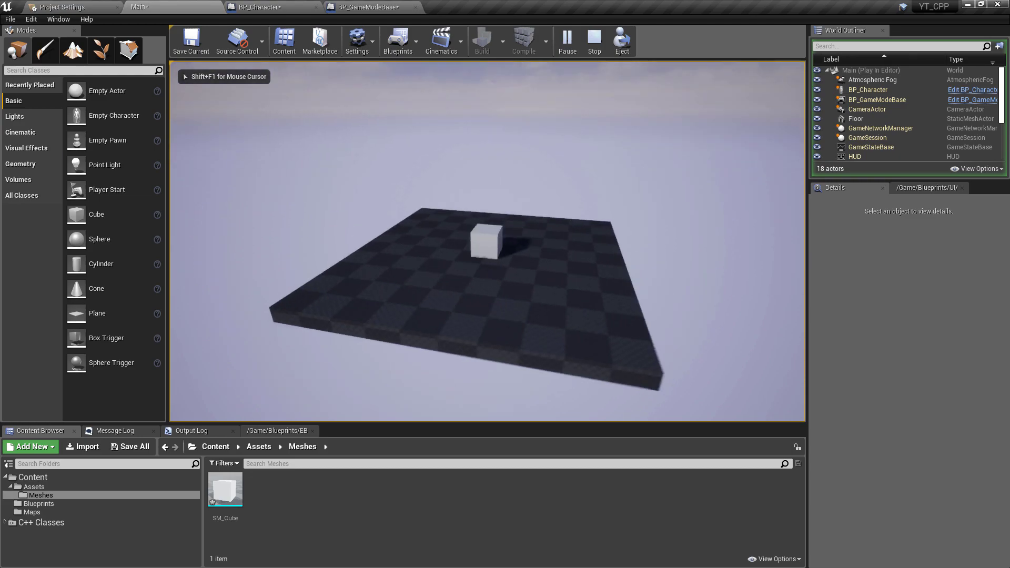
key("d")
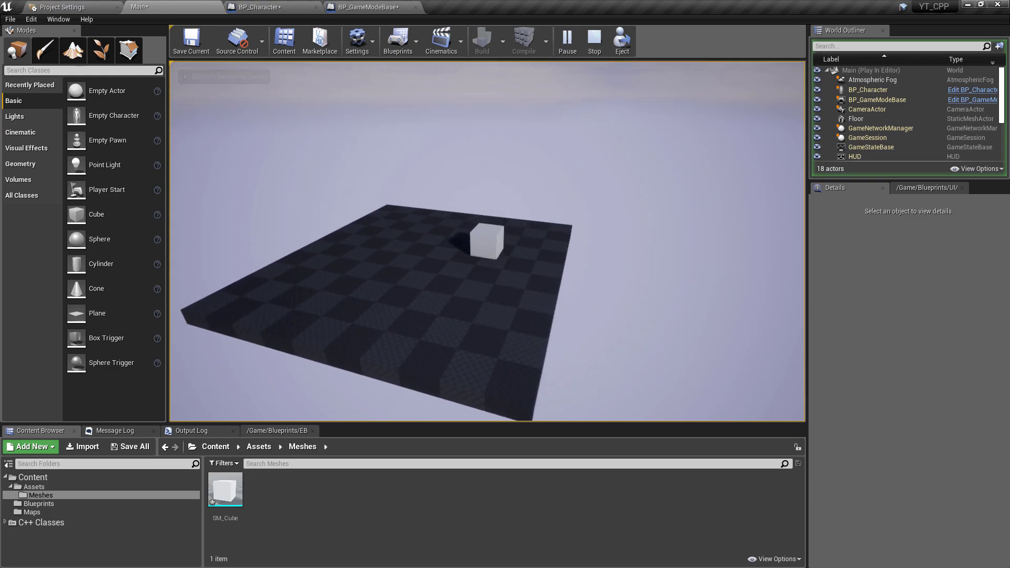
key("s")
key("a")
key("d")
key("w")
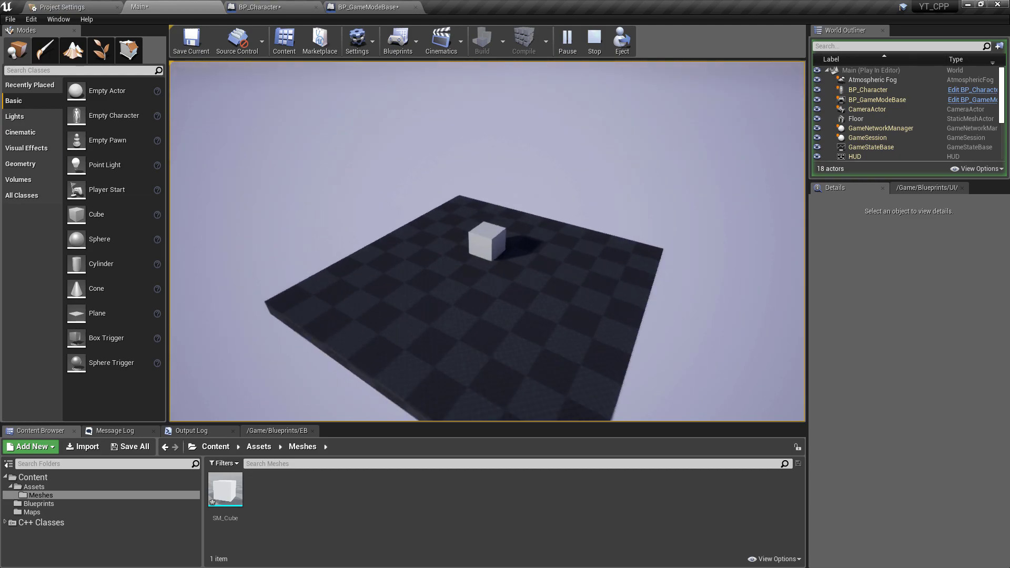
key("s")
key("a")
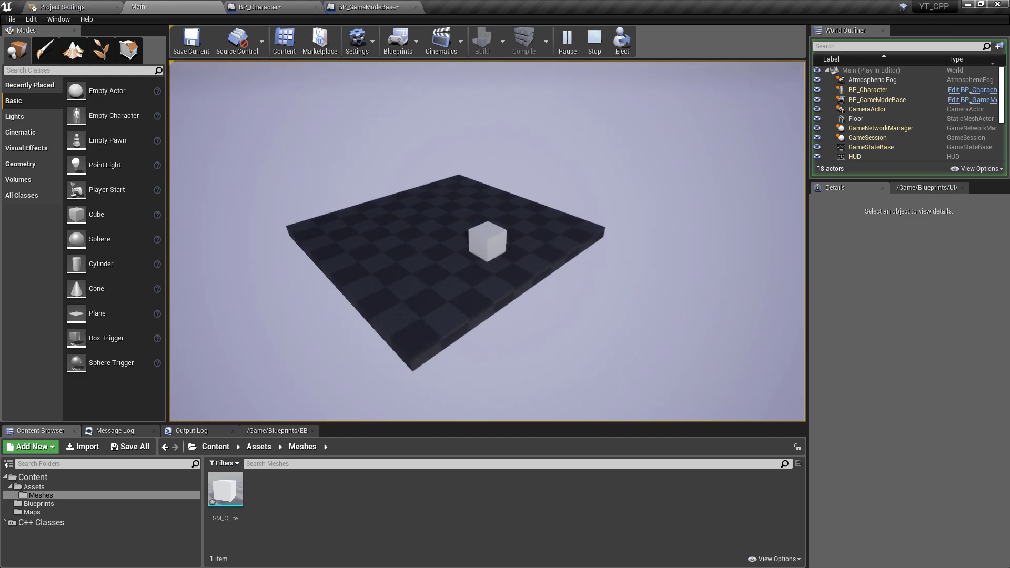
- End the play session, select the Player Start, and return to BP_Character
left_click(596, 43)
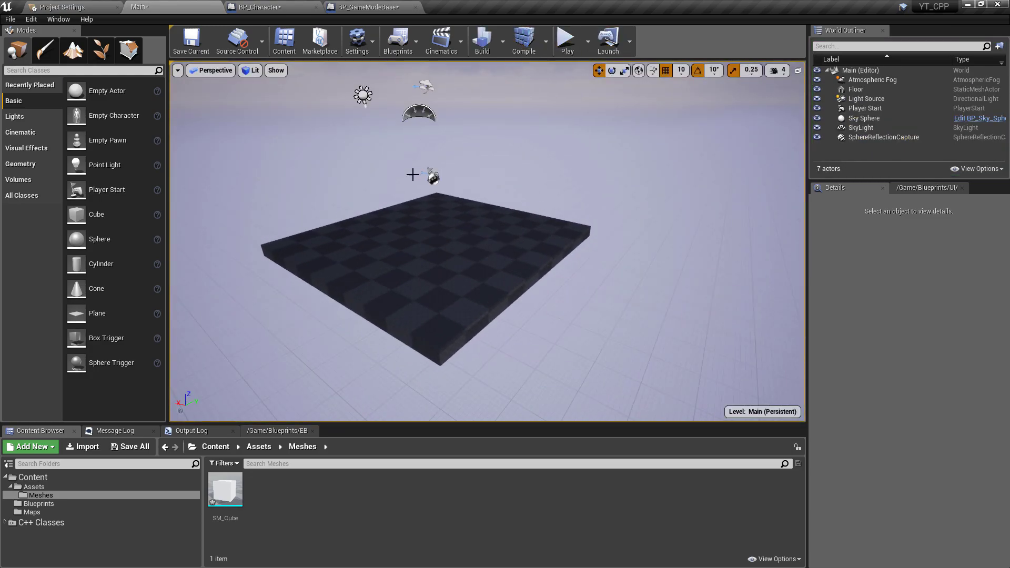
left_click(430, 173)
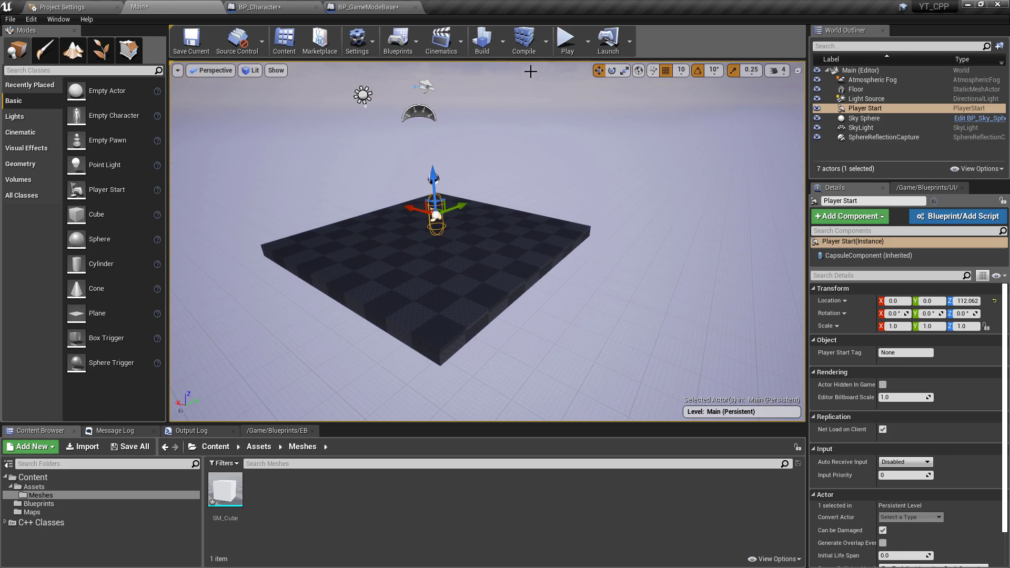
left_click(565, 43)
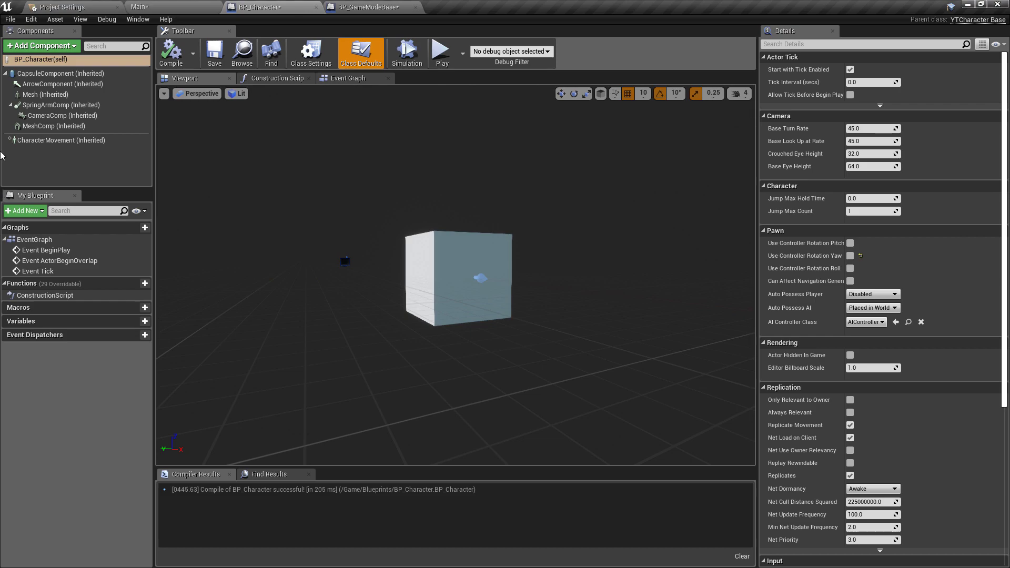
- Enable Orient Rotation to Movement on CharacterMovement, compile, and run a Standalone Game preview
left_click(59, 127)
left_click(59, 134)
left_click(62, 140)
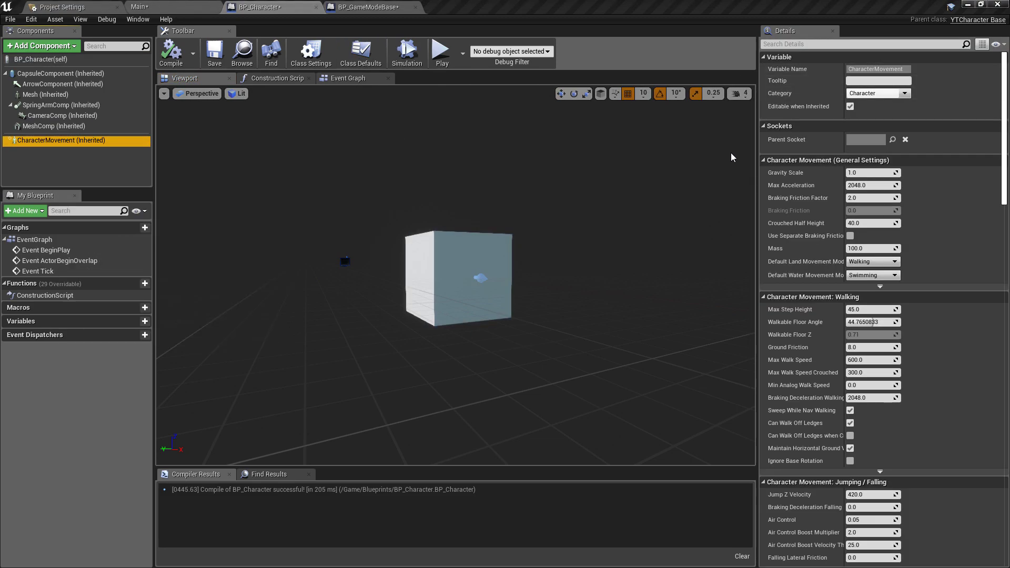
scroll(814, 372, "down", 3)
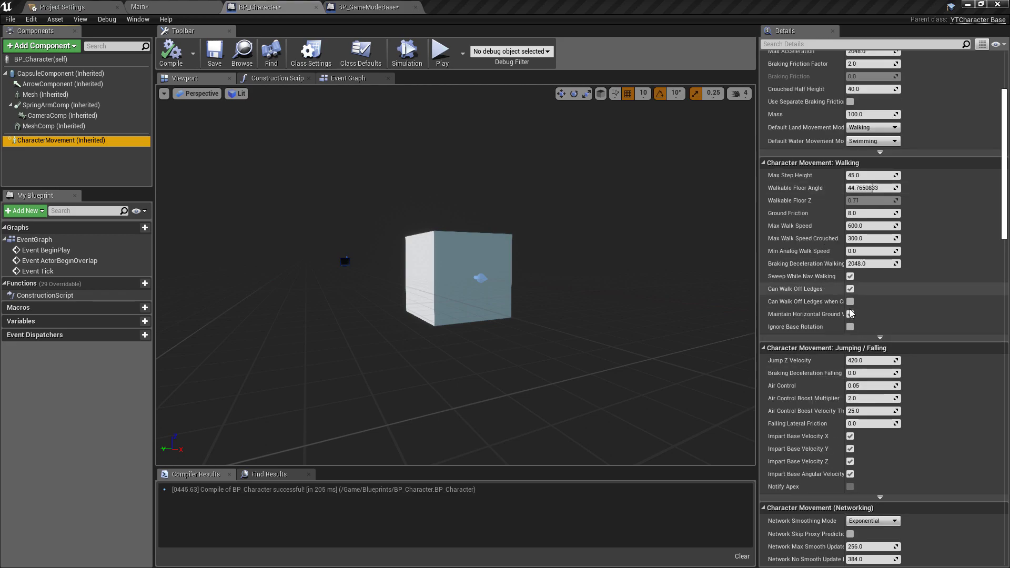
left_click(811, 42)
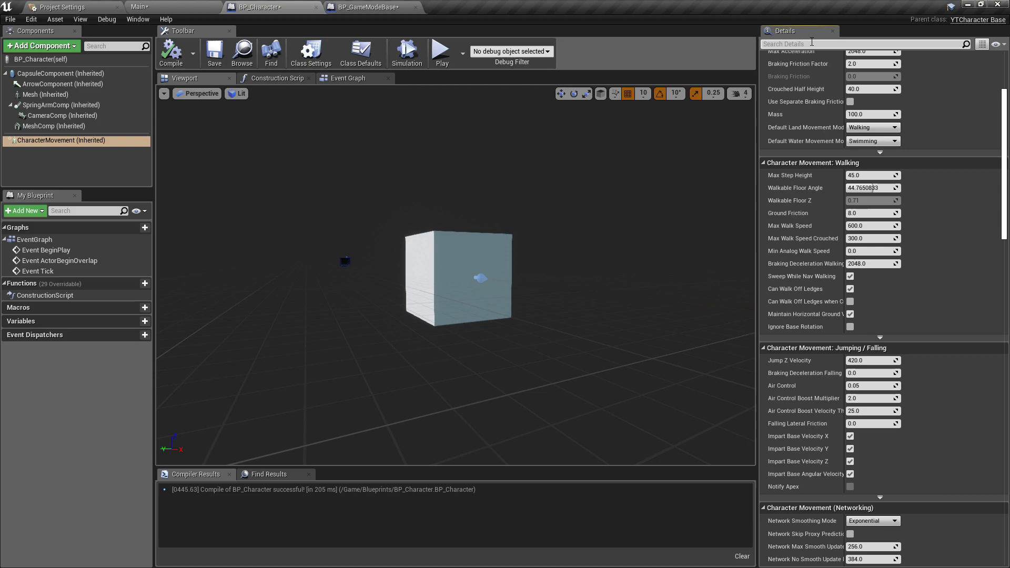
type("ori")
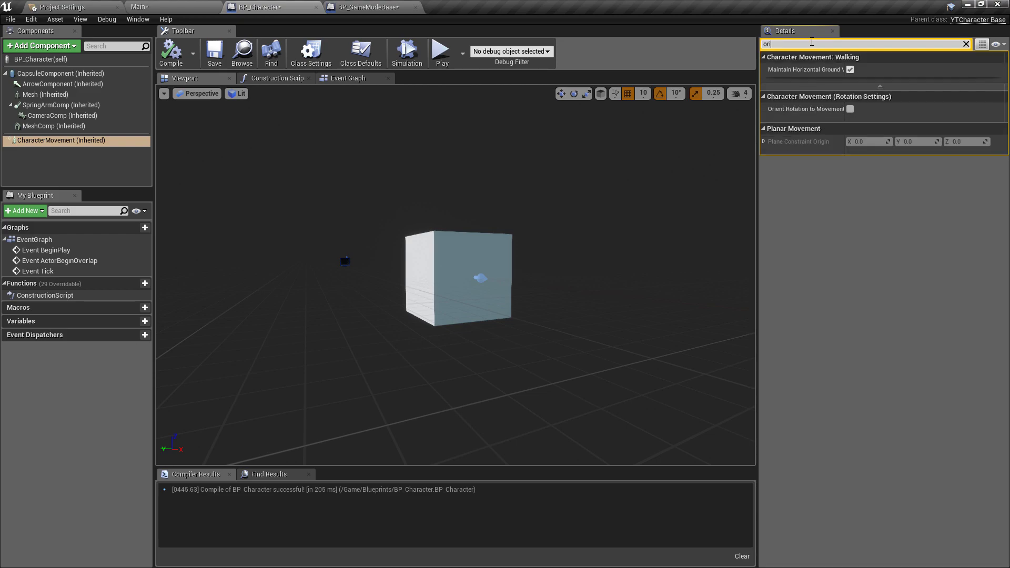
left_click(849, 109)
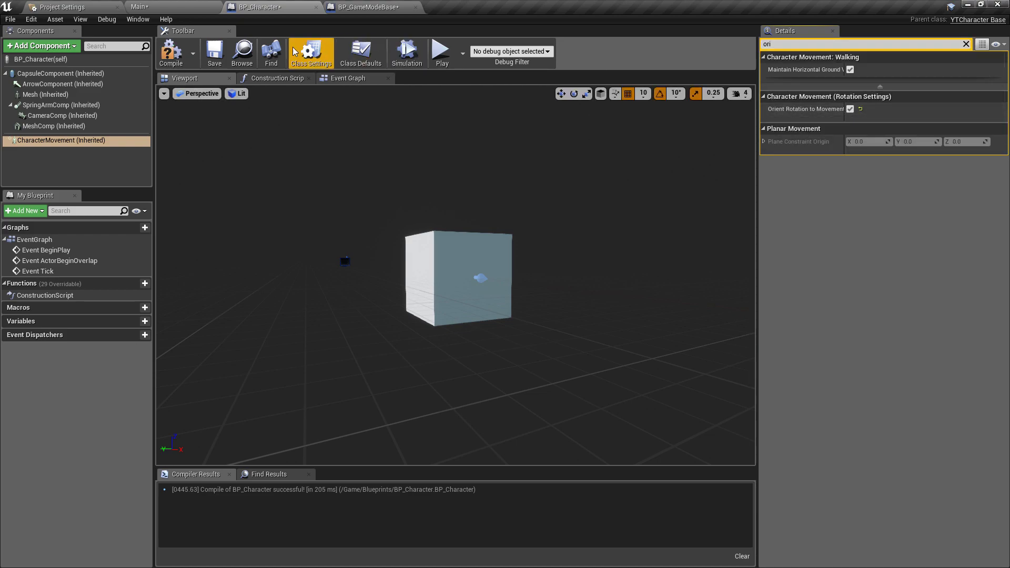
left_click(170, 51)
left_click(443, 55)
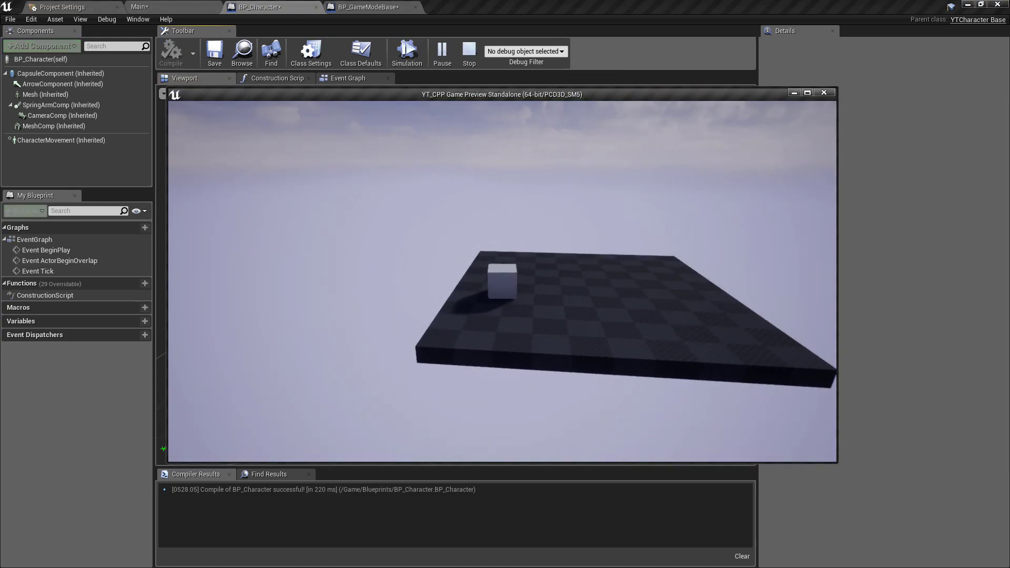
- Drive the cube around the preview platform with WASD to check its turning
key("d")
key("w")
key("a")
key("d")
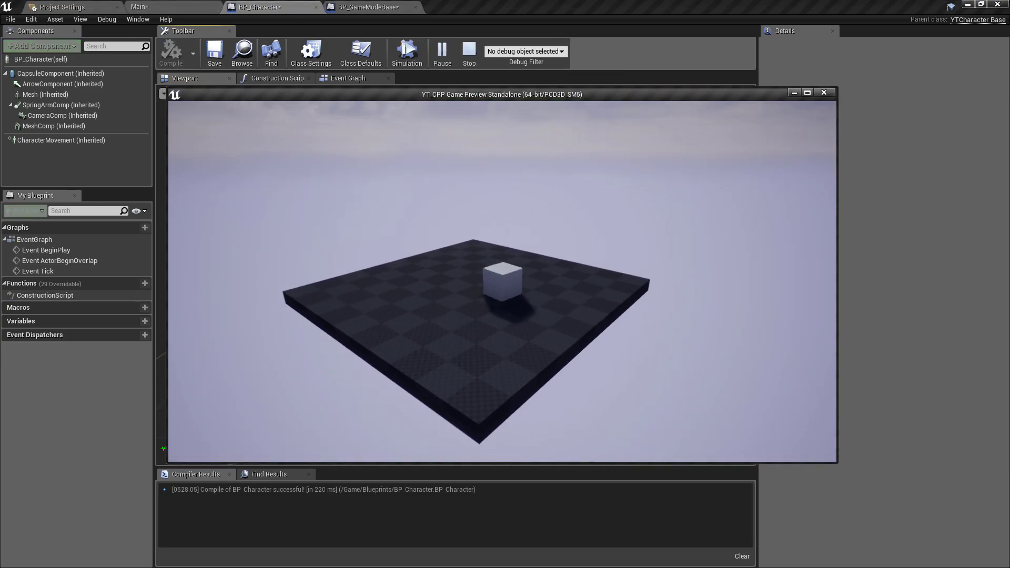
key("a")
key("w")
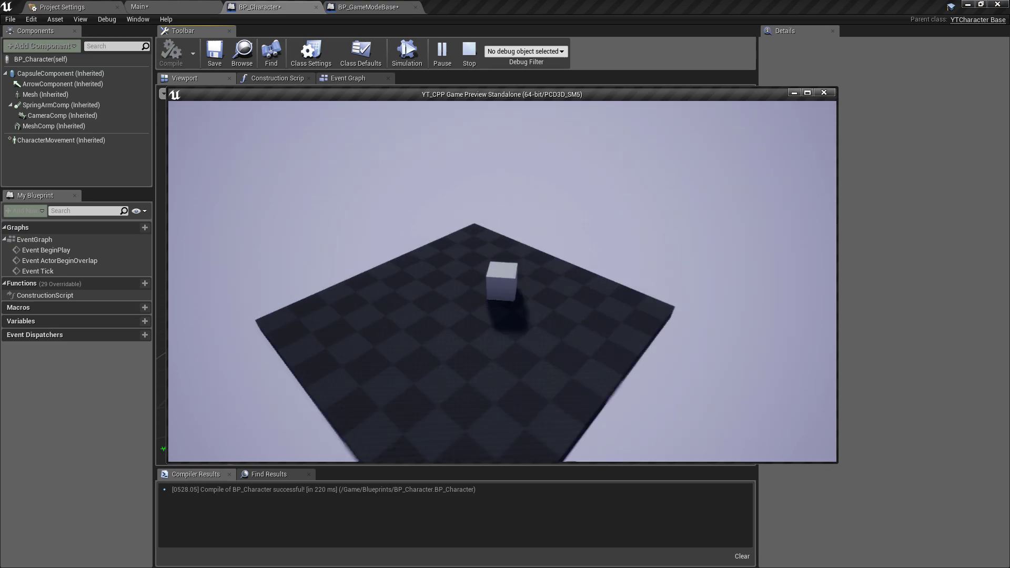
key("a")
key("w")
key("w")
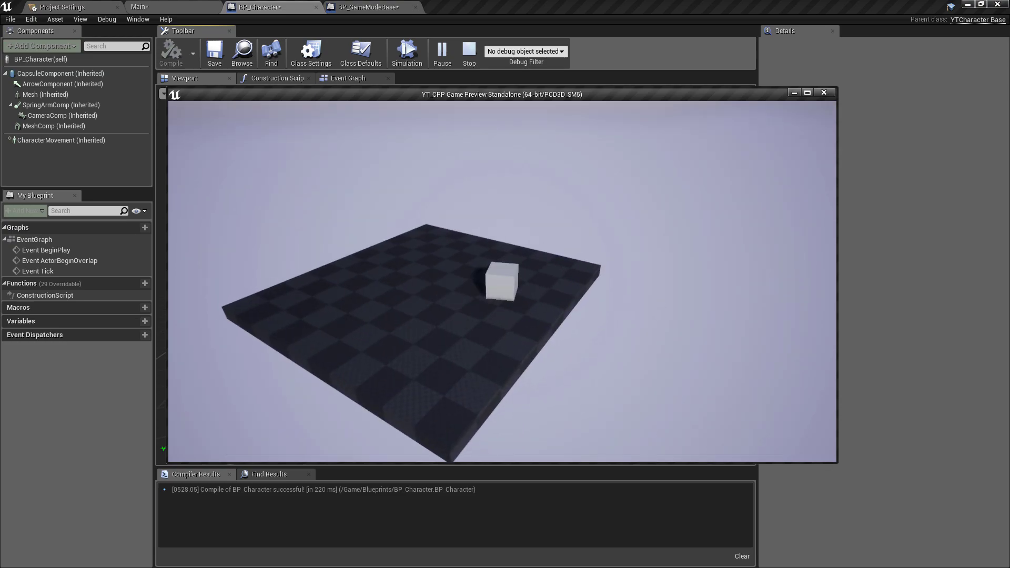
key("a")
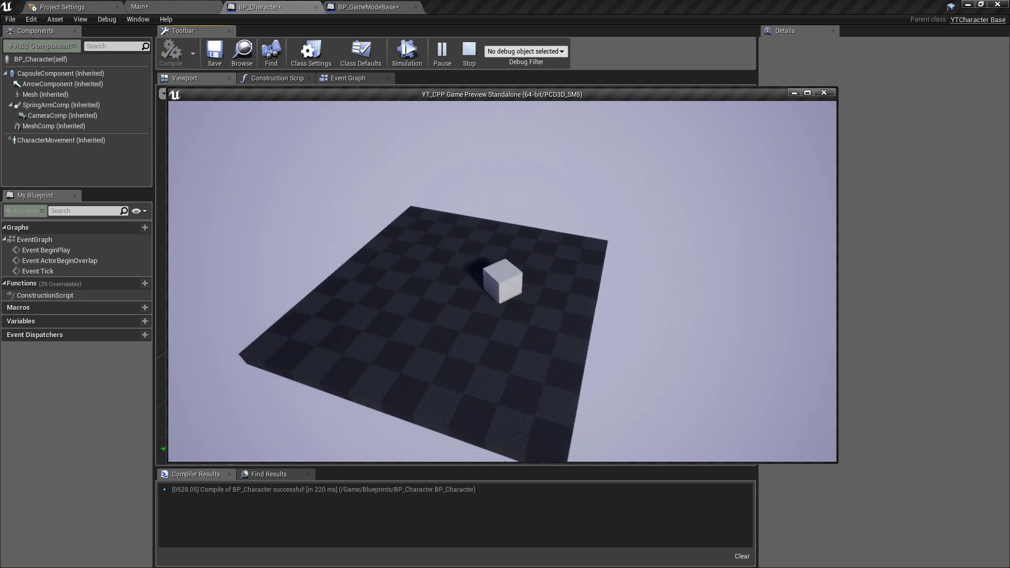
key("s")
key("w")
key("d")
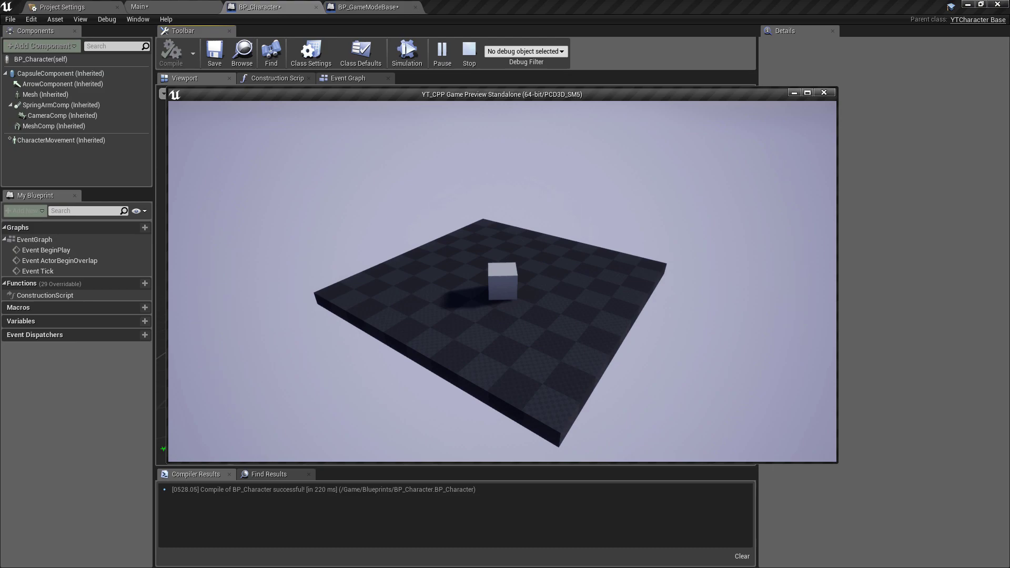
- Turn the cube left, back, right and forward, then close the preview and return to Main
key("a")
key("s")
key("d")
key("w")
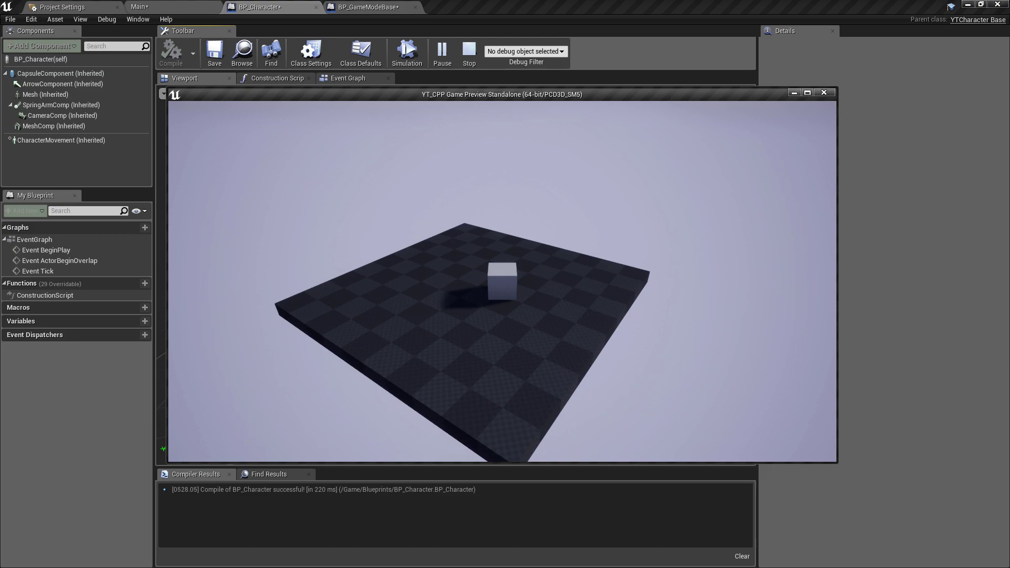
key("w")
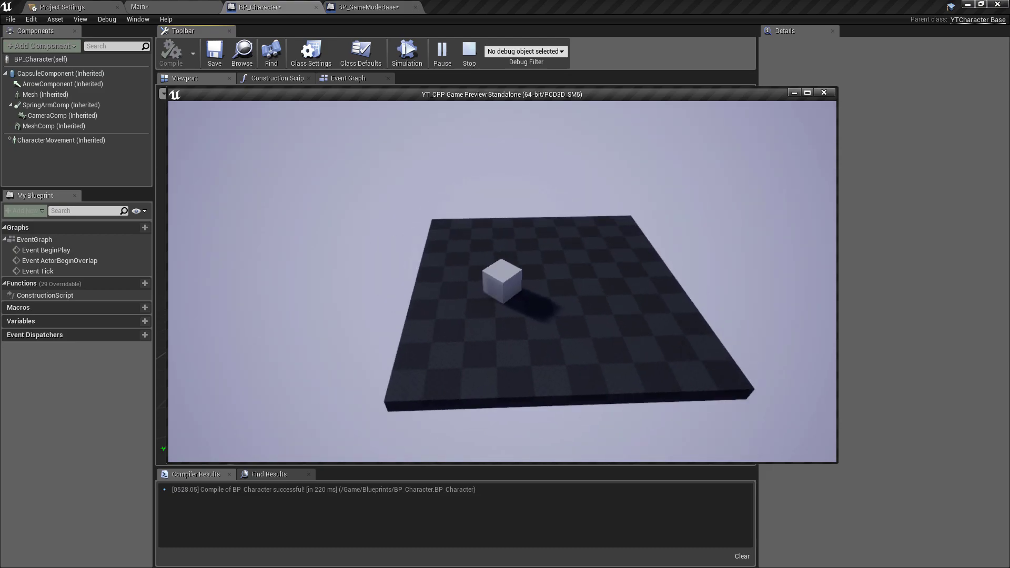
key("w")
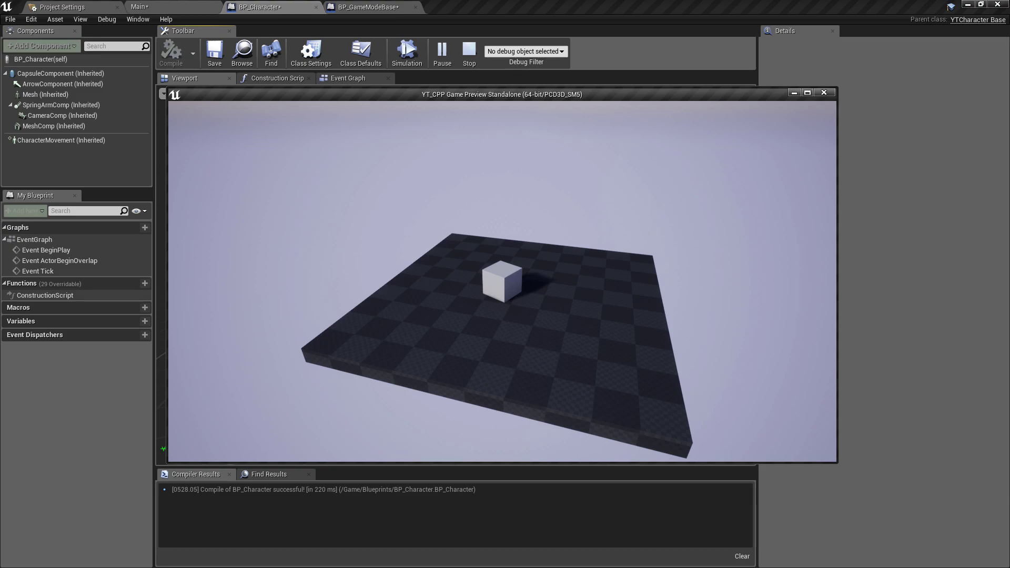
key("Escape")
left_click(139, 7)
- Select the Floor and edit its X scale in the Details panel
left_click(563, 270)
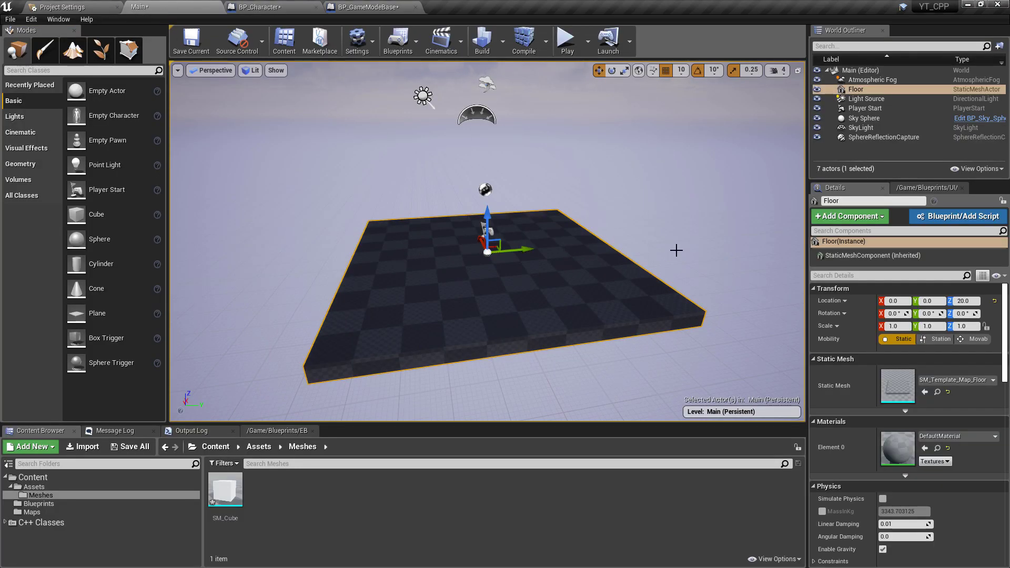
left_click(896, 326)
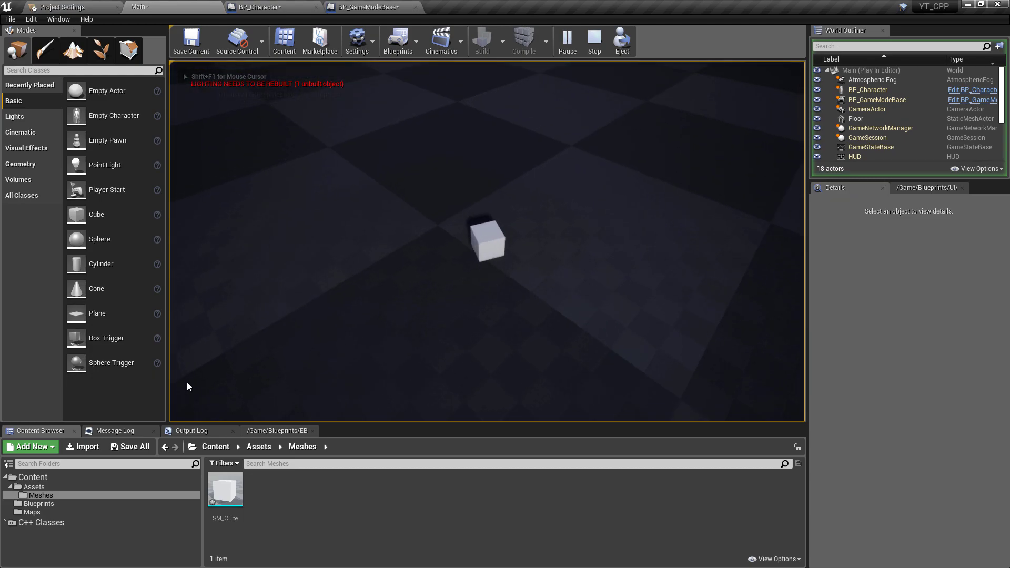
key("Escape")
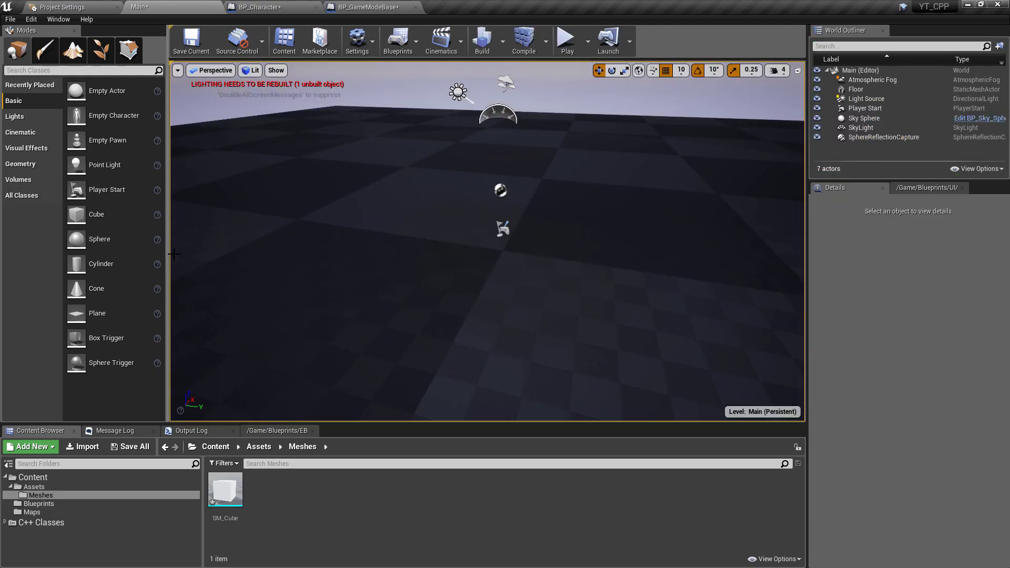
left_click(566, 42)
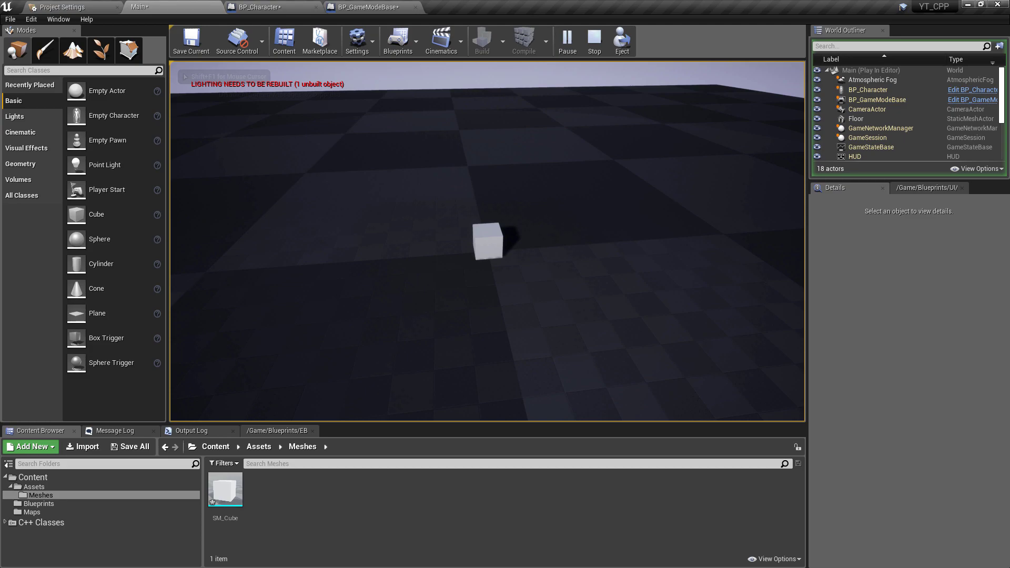
key("space")
key("space")
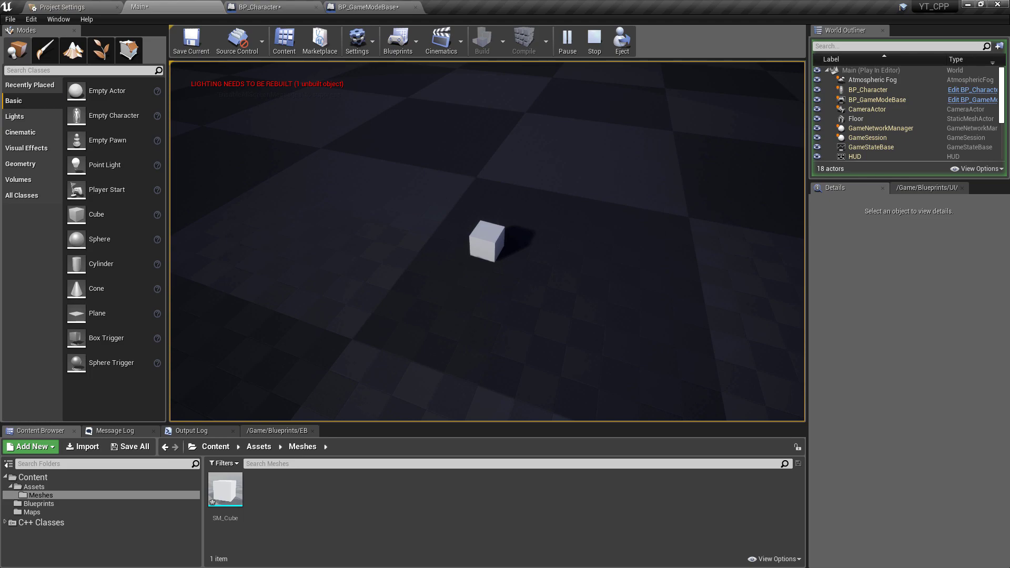
key("Escape")
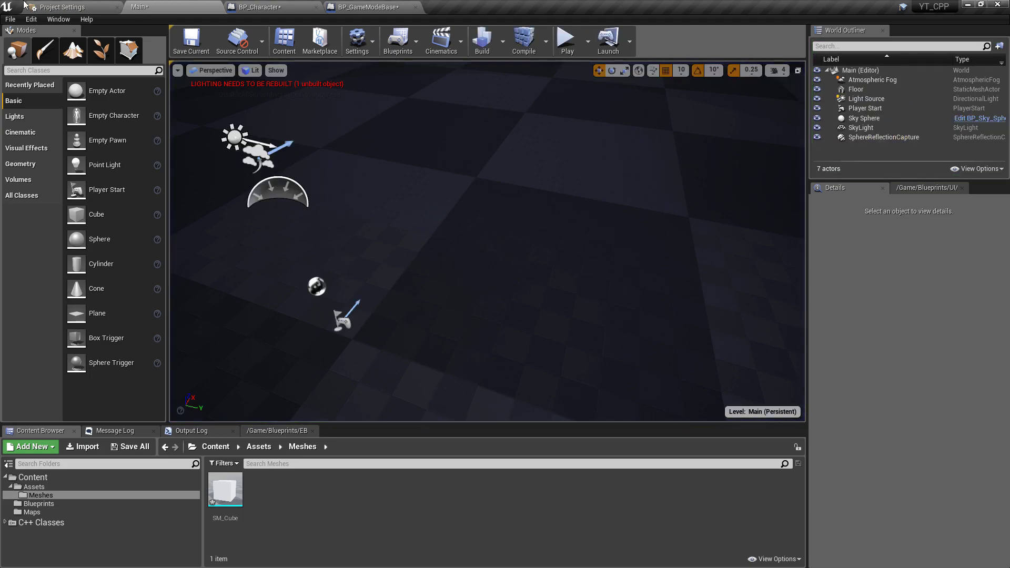
- Inspect the TurnRate bindings under Project Settings > Input, then go back to Main
left_click(74, 6)
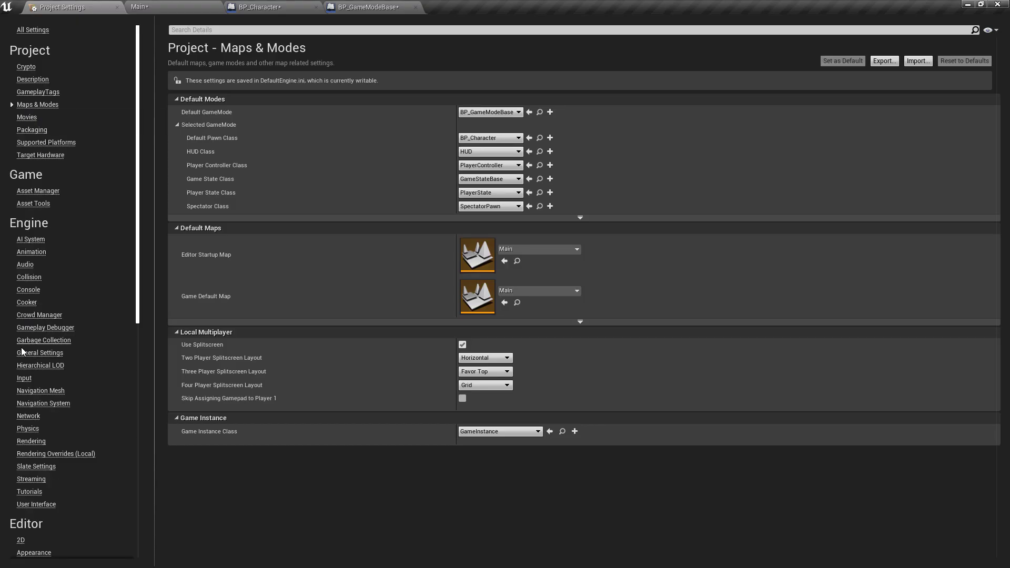
left_click(24, 378)
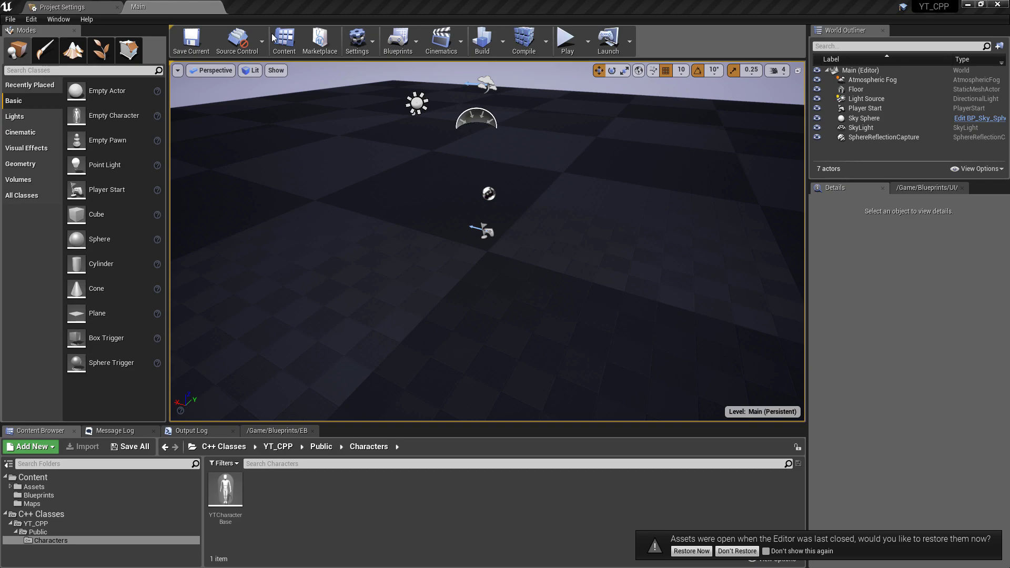
mouse_move(58, 3)
left_mouse_down()
mouse_move(141, 4)
mouse_move(42, 5)
left_mouse_up()
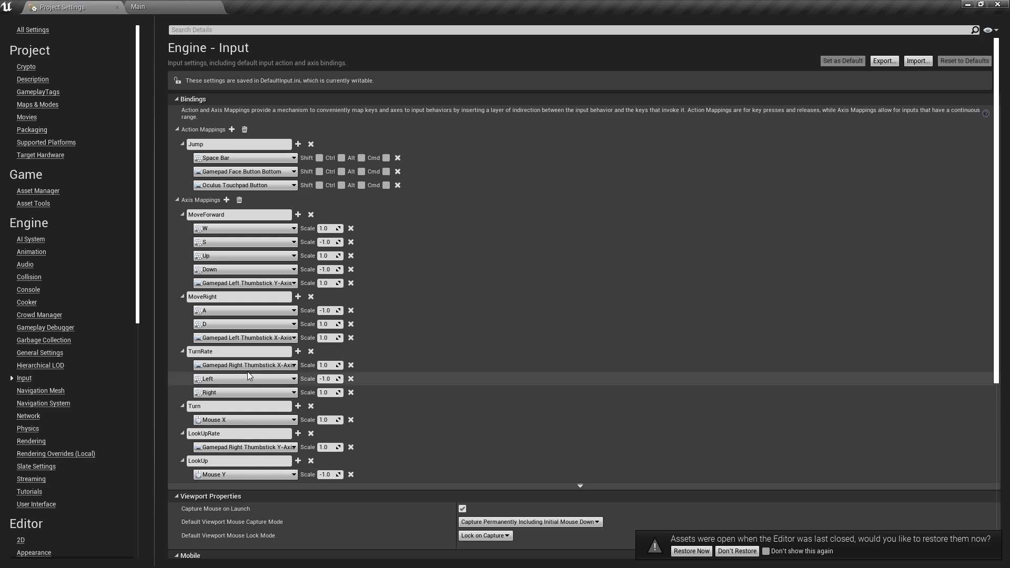
left_click(138, 7)
left_click(66, 7)
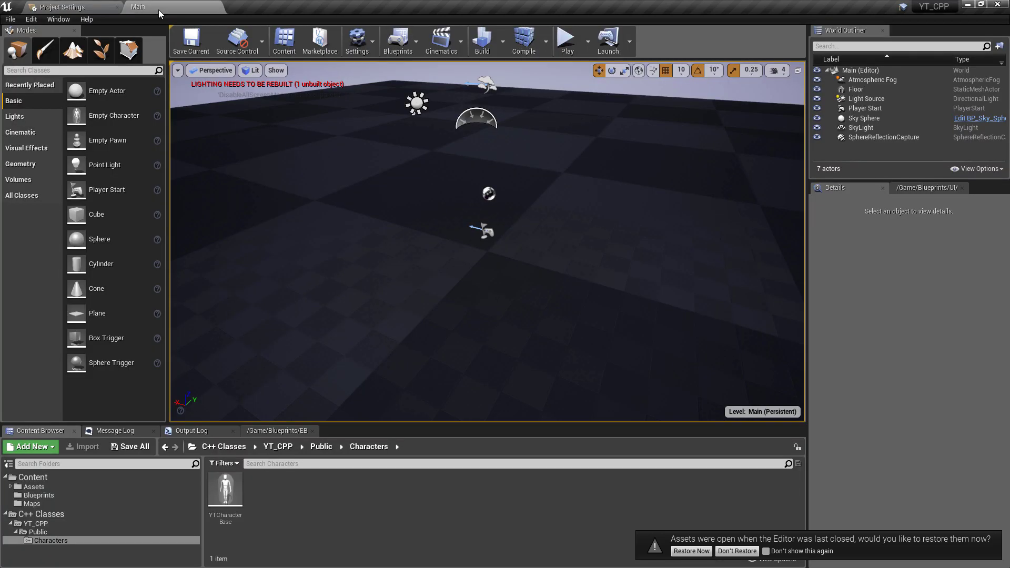
left_click(138, 6)
- View the TurnAtRate definition in YTCharacterBase.cpp in Visual Studio
key("alt+Tab")
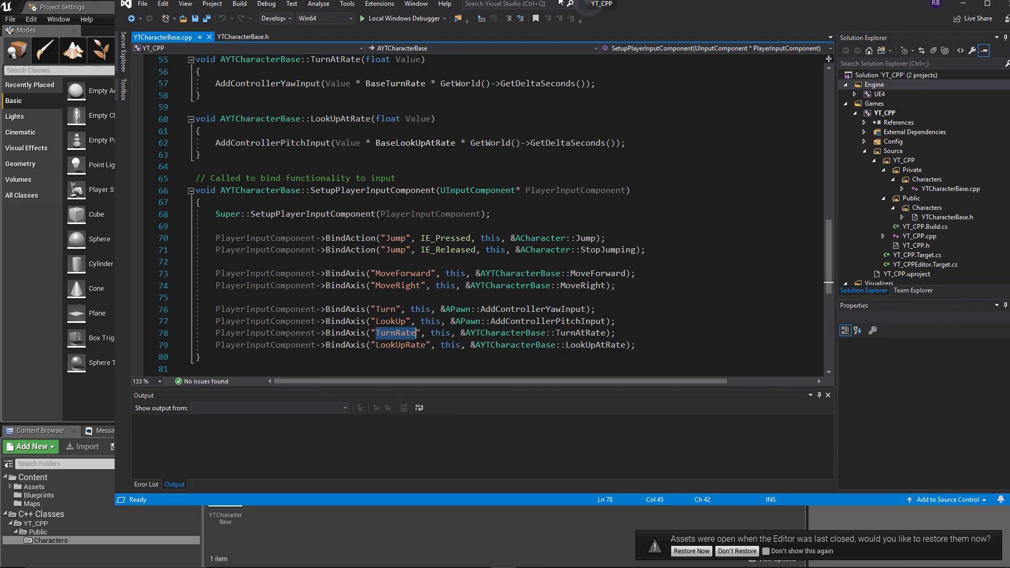
double_click(465, 338)
scroll(188, 196, "up", 3)
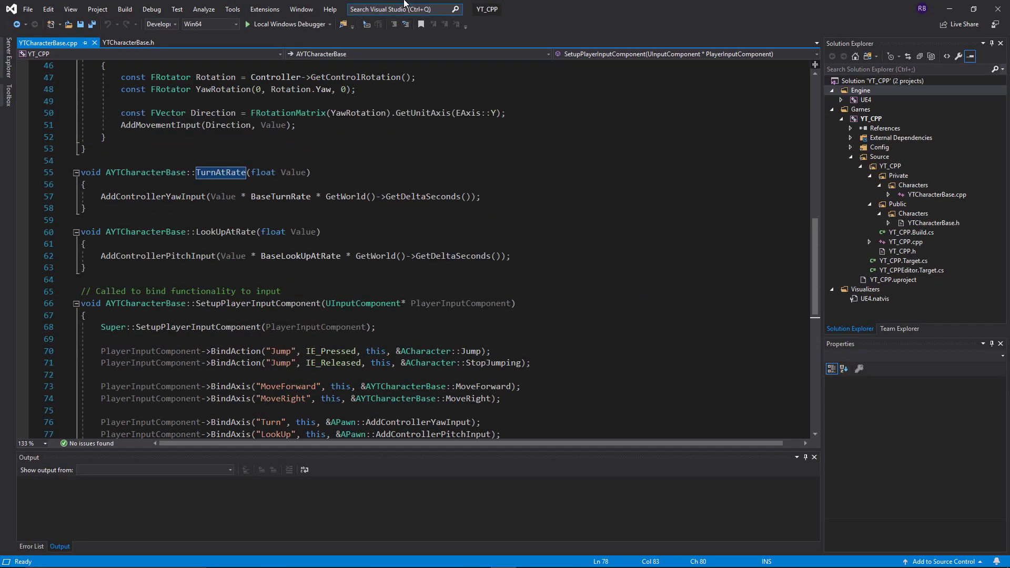
key("alt+Tab")
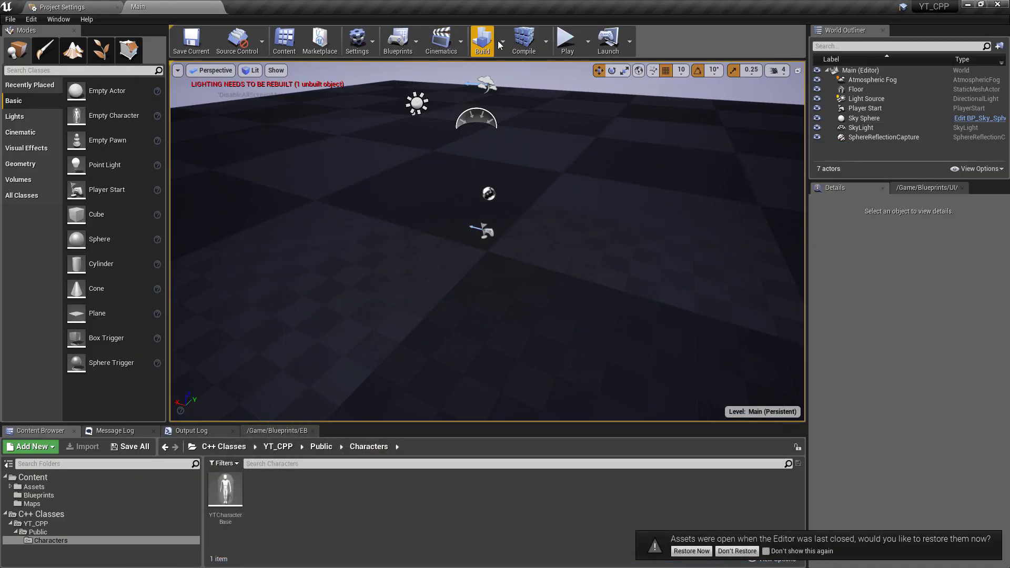
left_click(566, 39)
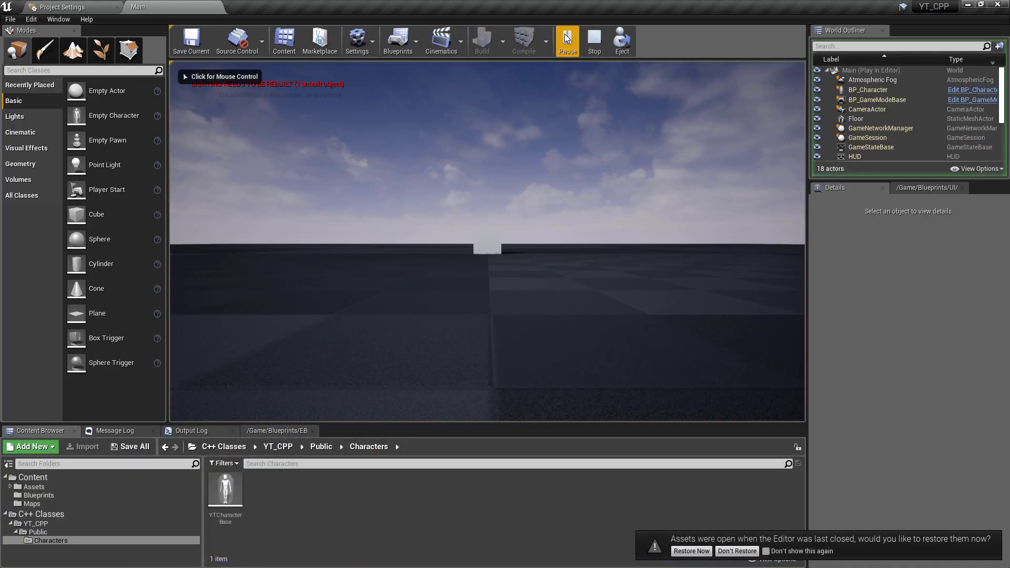
left_click(549, 206)
key("w")
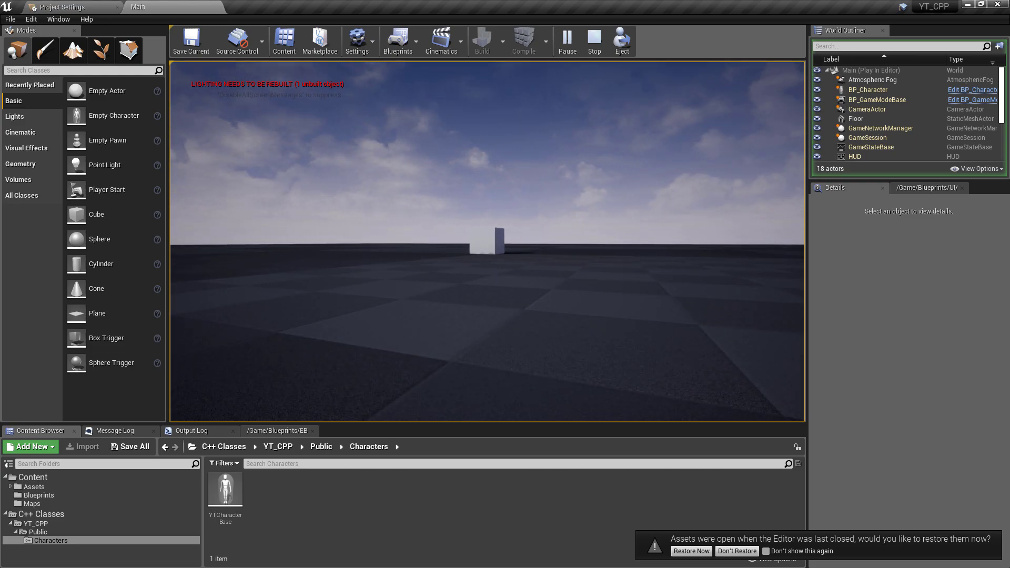
key("a")
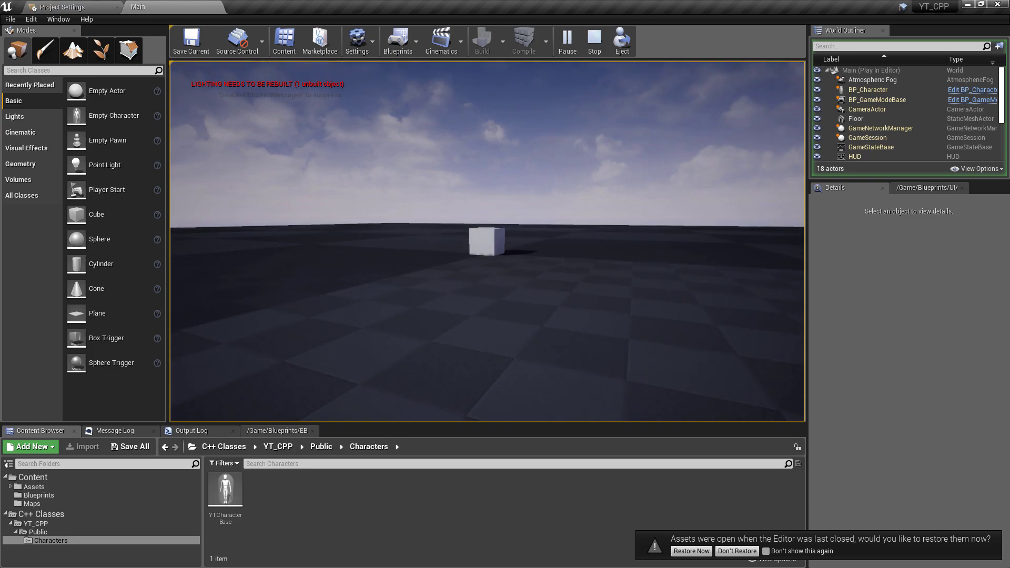
key("Escape")
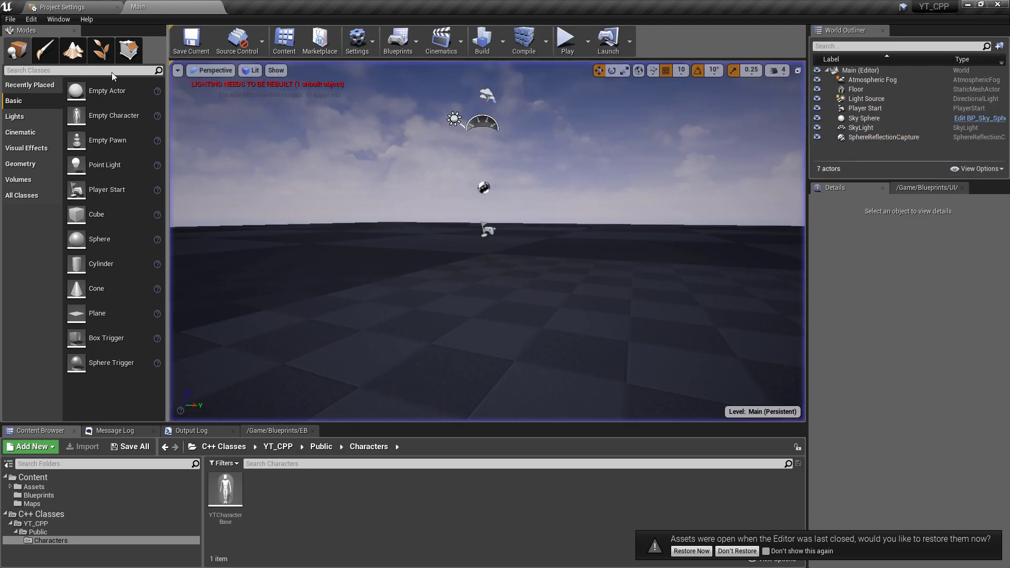
- Review the Jump input bindings, then go back to Main and start a play session
left_click(55, 7)
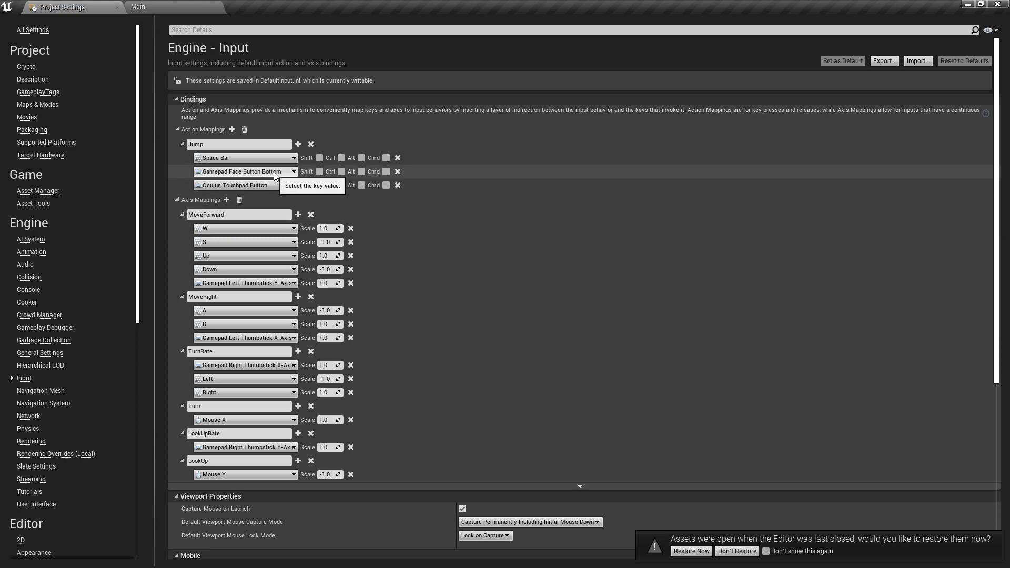
left_click(195, 5)
left_click(566, 41)
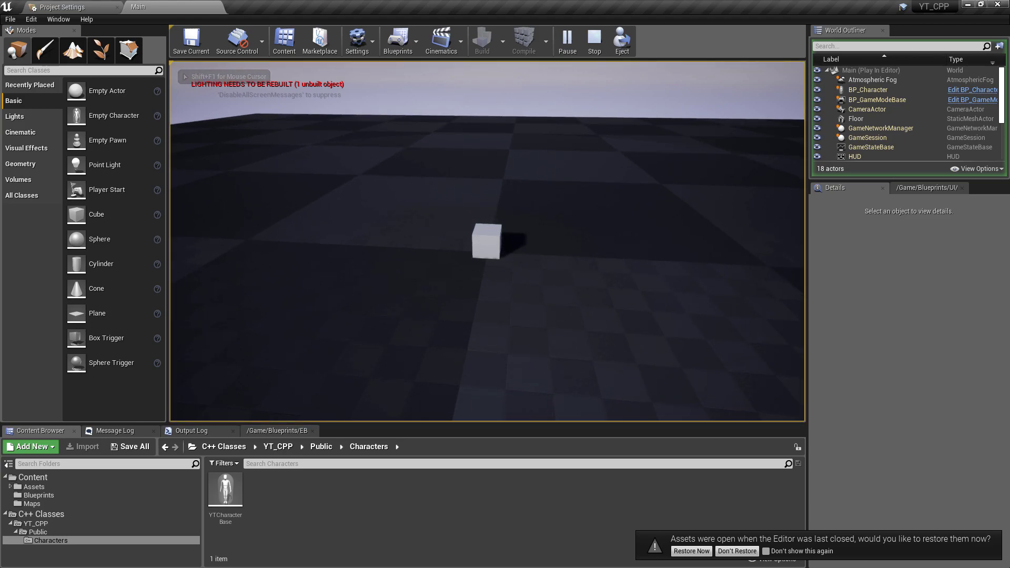
- Stop the session, run one more brief play test, and stop it with Esc
key("Escape")
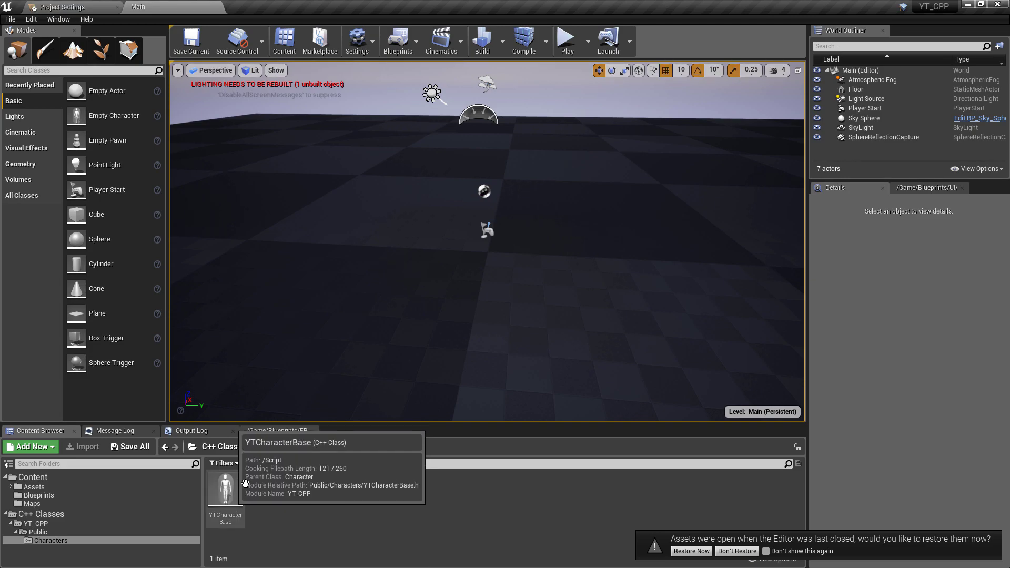
left_click(566, 41)
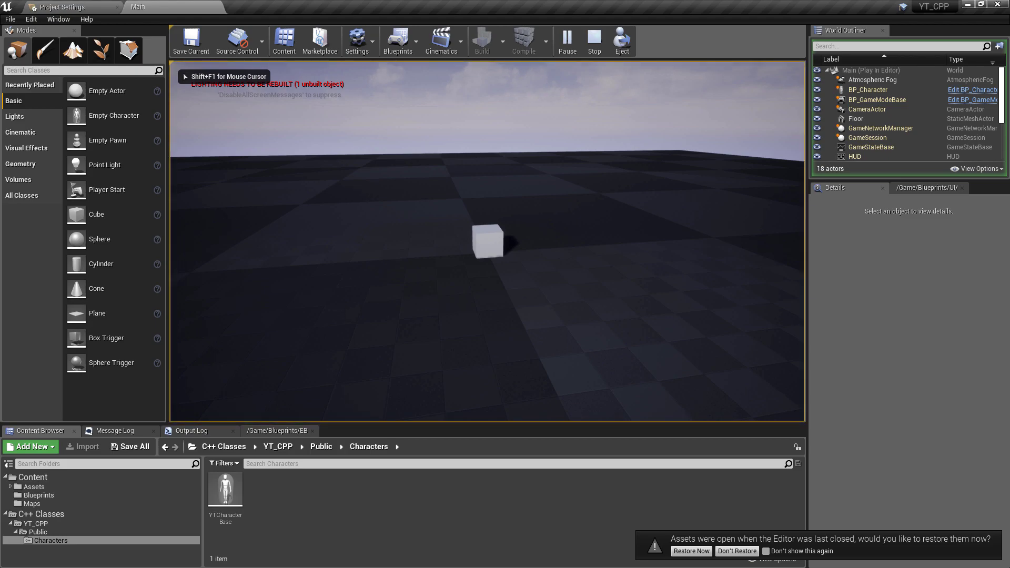
key("Escape")
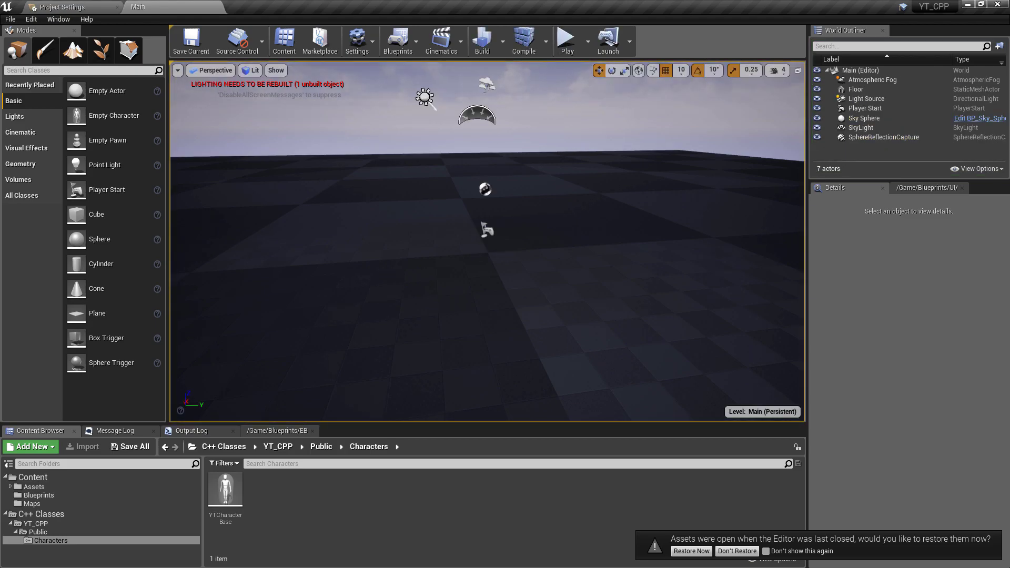